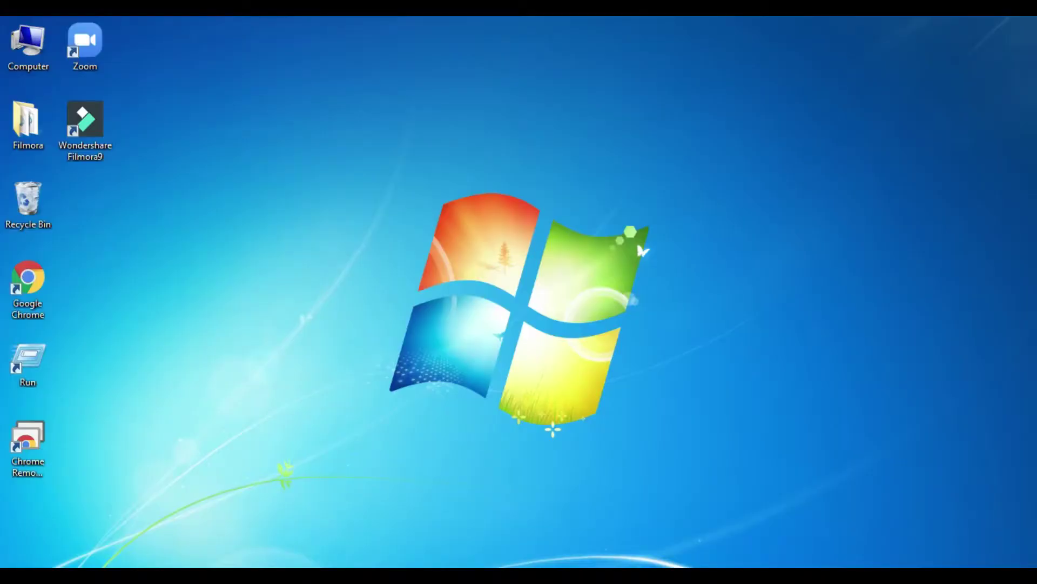
left_click(973, 562)
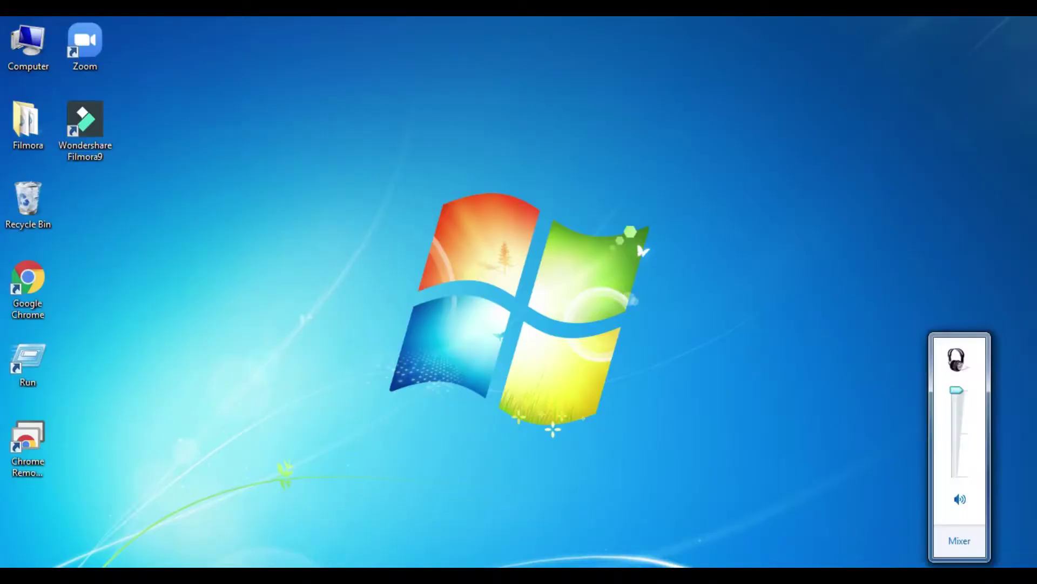
left_click(768, 393)
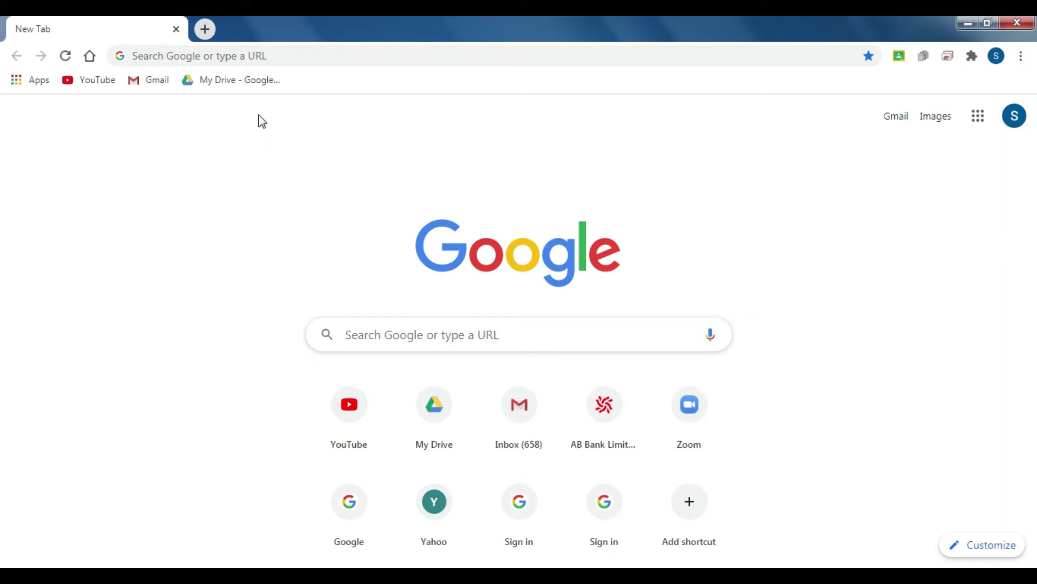
Open Google Drive in Chrome and create a blank Google Docs document.
left_click(235, 81)
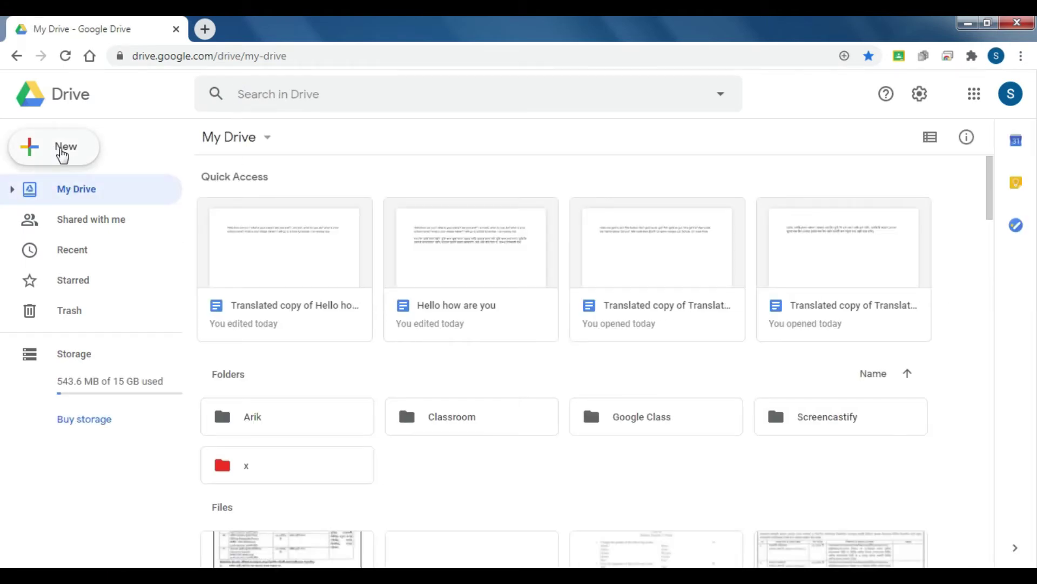
left_click(61, 155)
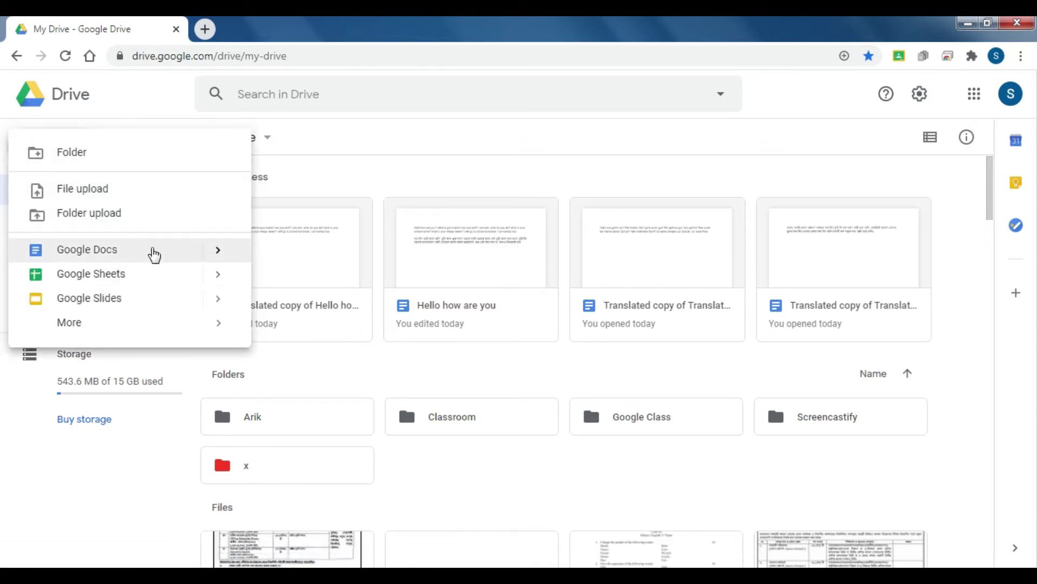
left_click(215, 252)
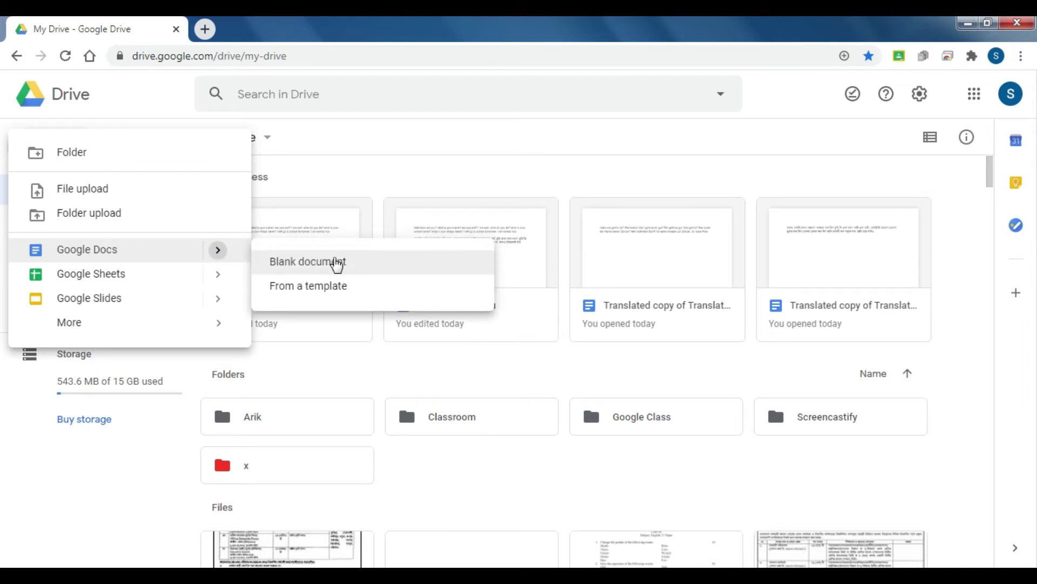
left_click(336, 262)
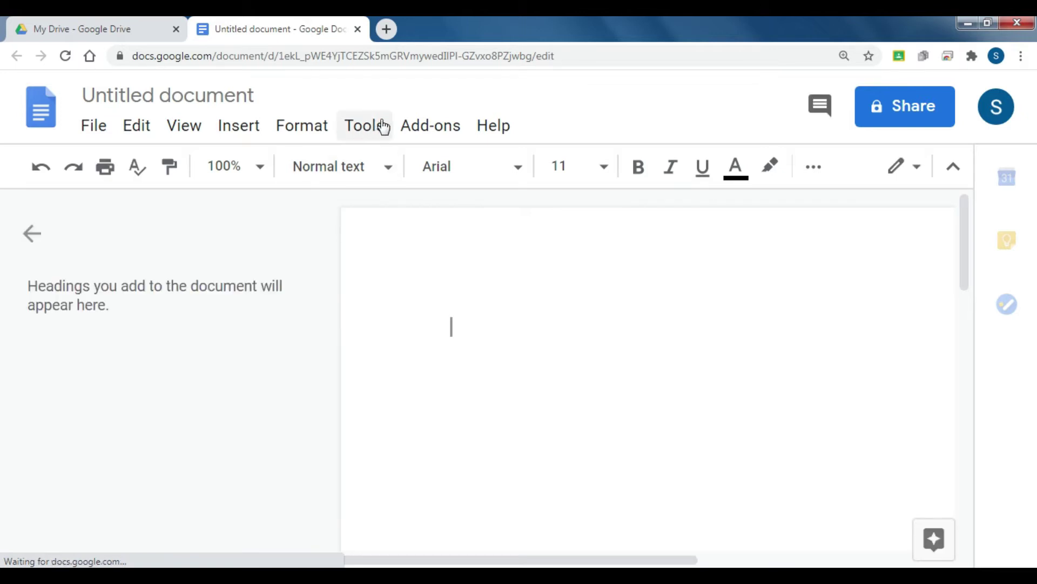
Open voice typing and look through its dictation languages, keeping English (US).
left_click(365, 128)
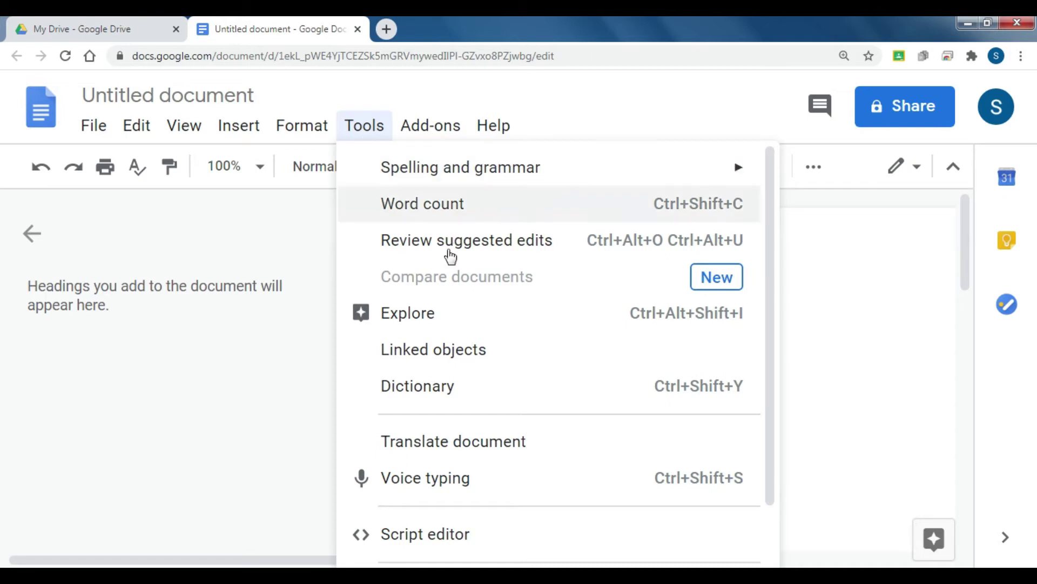
left_click(427, 480)
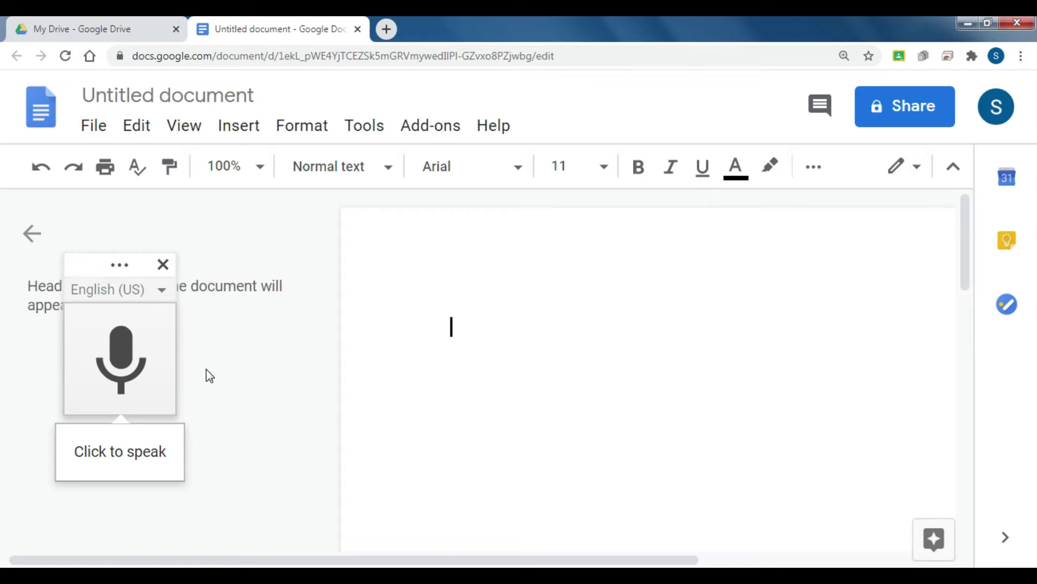
left_click(161, 291)
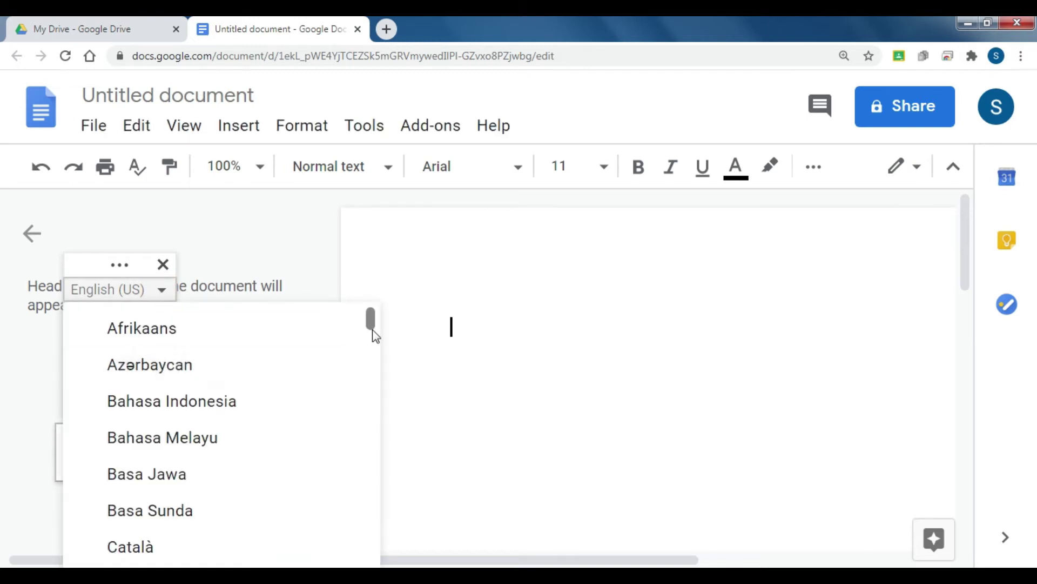
mouse_move(371, 326)
left_mouse_down()
mouse_move(354, 473)
mouse_move(360, 566)
mouse_move(364, 313)
left_mouse_up()
left_click(453, 286)
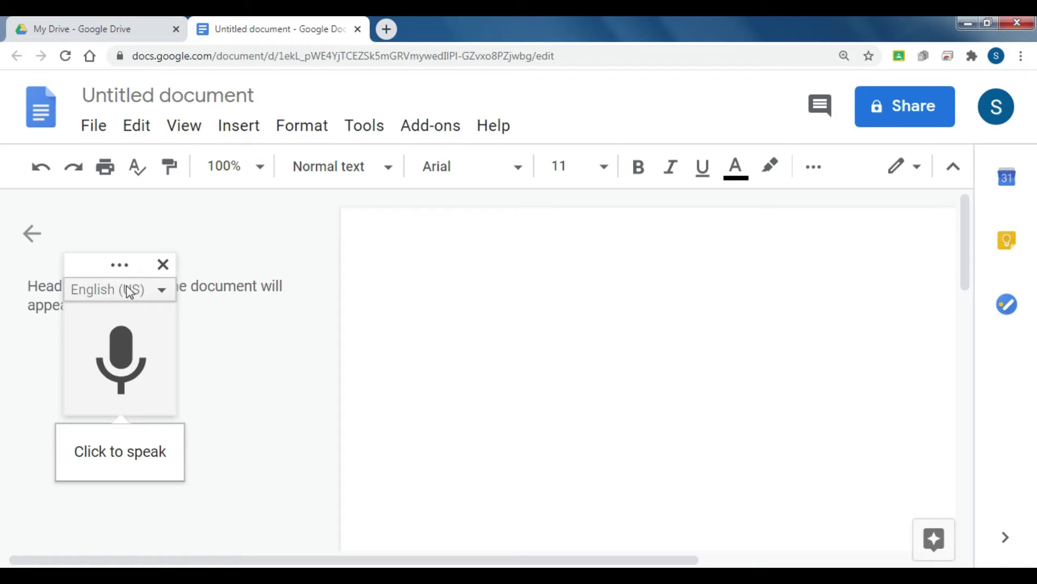
Dictate a paragraph running from "hello how are you" to "I shall go to market tomorrow", clearing misrecognized opening words, and stop voice typing.
left_click(119, 355)
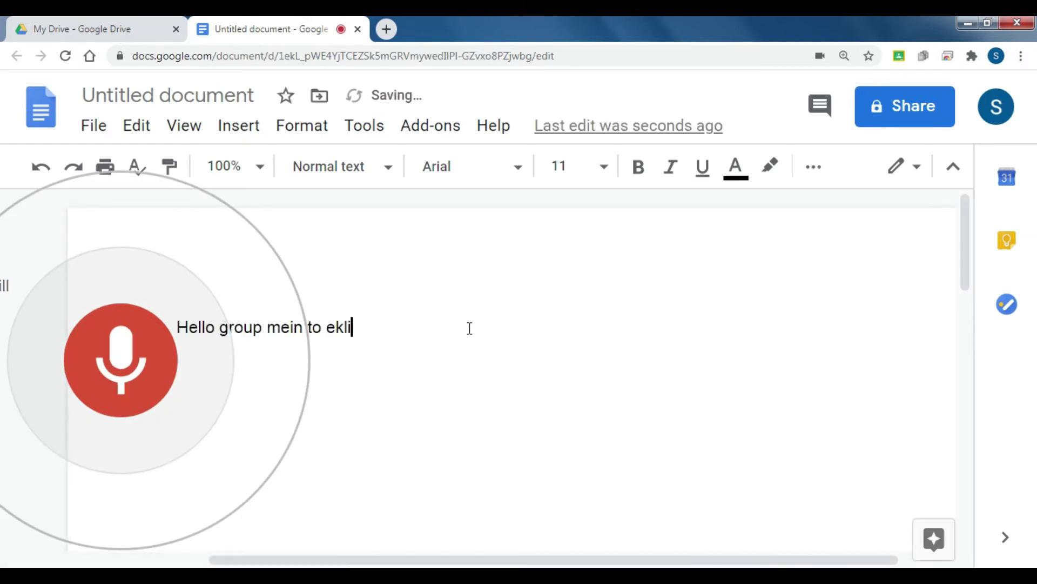
key("BackSpace")
key("BackSpace")
key("BackSpace")
key("BackSpace")
key("BackSpace")
key("BackSpace")
key("BackSpace")
key("BackSpace")
key("BackSpace")
key("BackSpace")
key("BackSpace")
key("BackSpace")
key("BackSpace")
key("BackSpace")
key("BackSpace")
key("BackSpace")
key("BackSpace")
key("BackSpace")
key("BackSpace")
key("BackSpace")
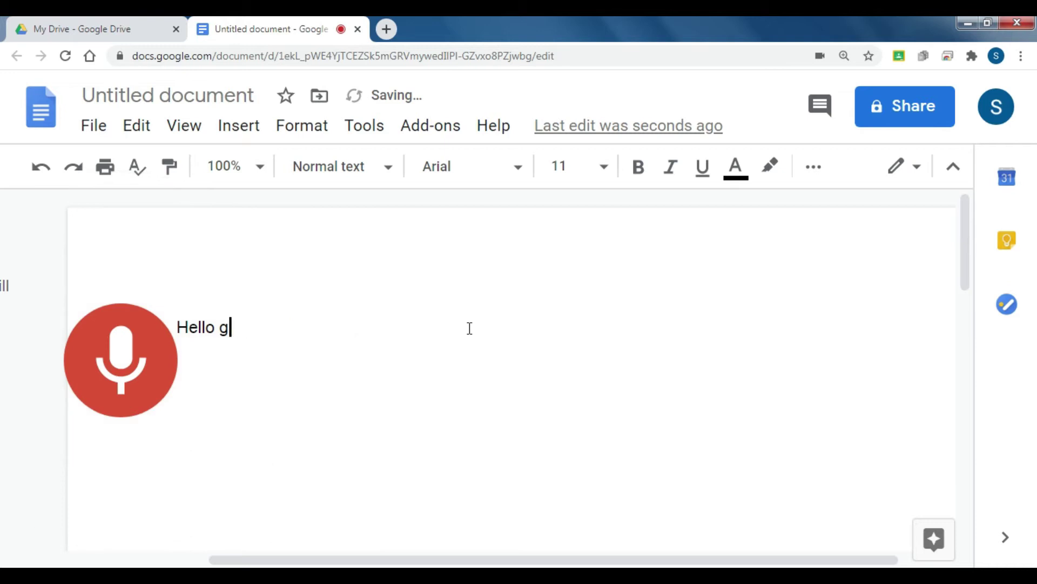
key("BackSpace")
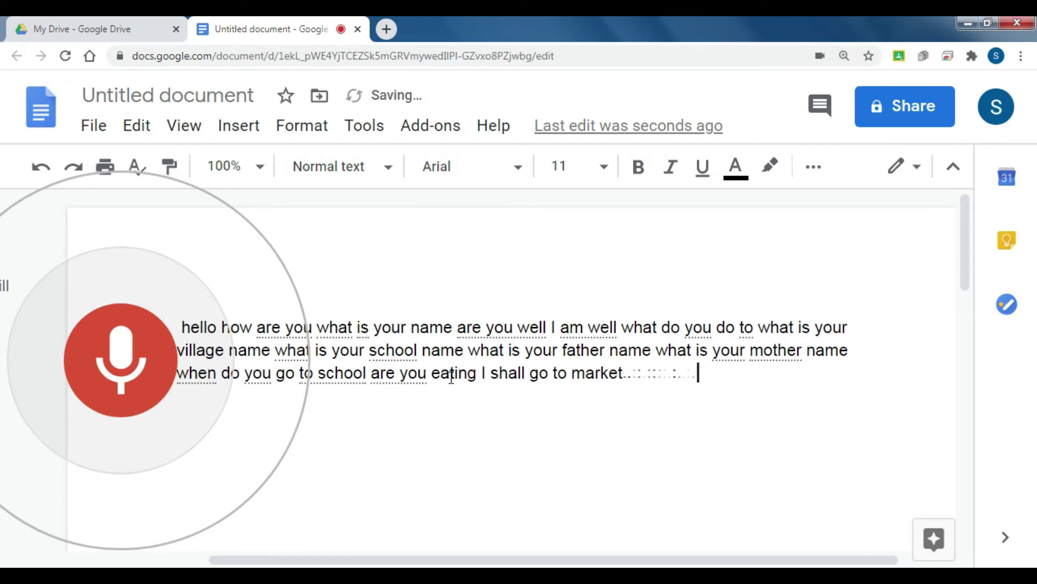
left_click(115, 351)
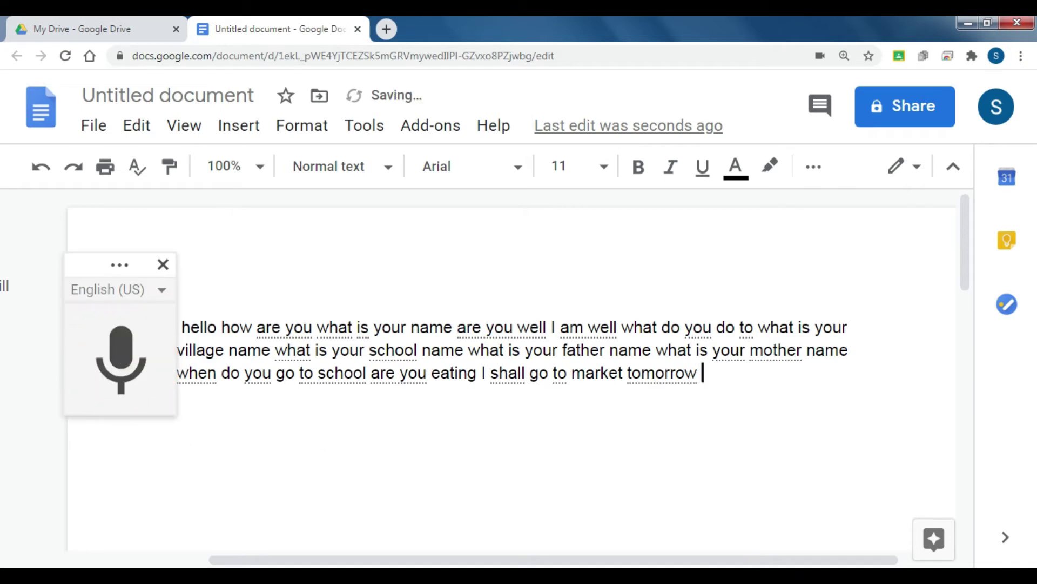
Add question marks after "how are you", "what is your name", "are you well" and "what do you do", and a period after "I am well".
left_click_drag(373, 559, 350, 549)
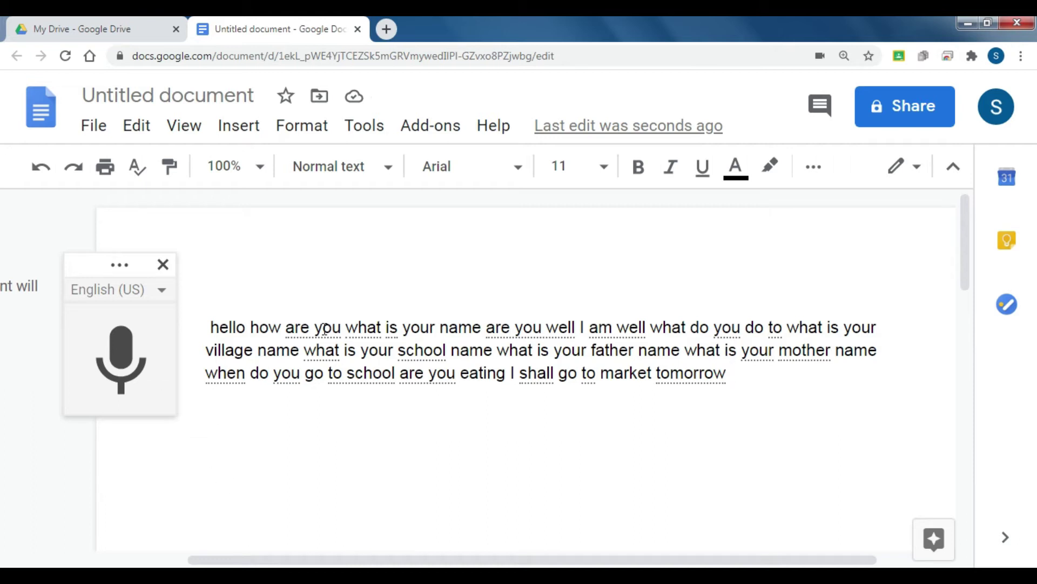
left_click(342, 328)
type("?")
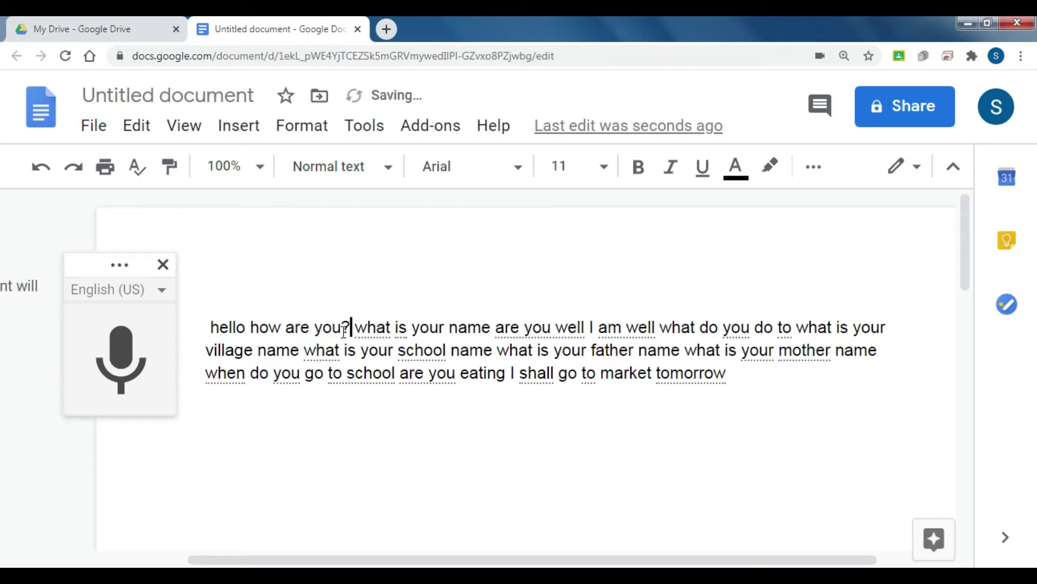
left_click(494, 329)
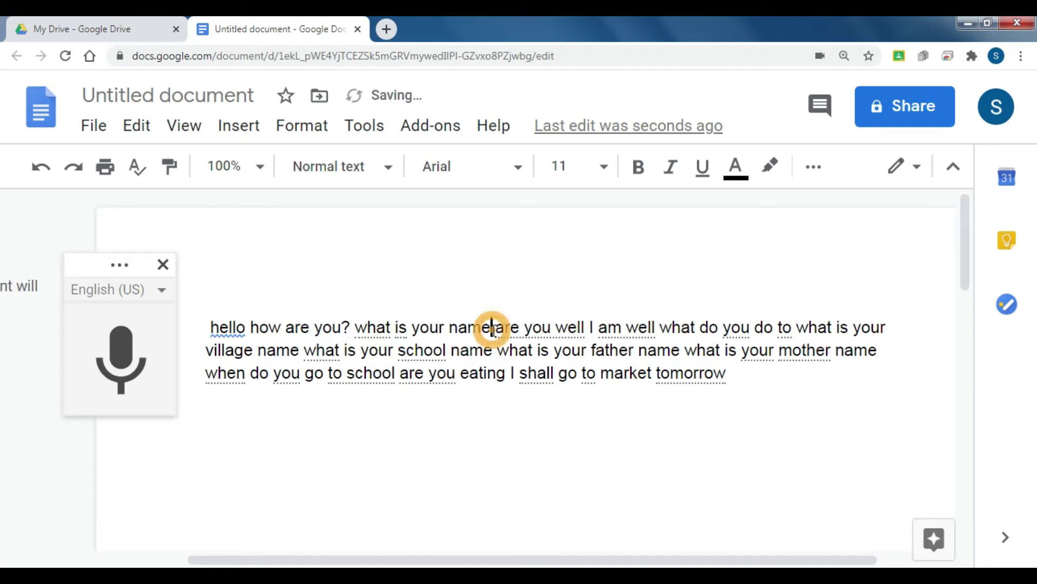
type("?")
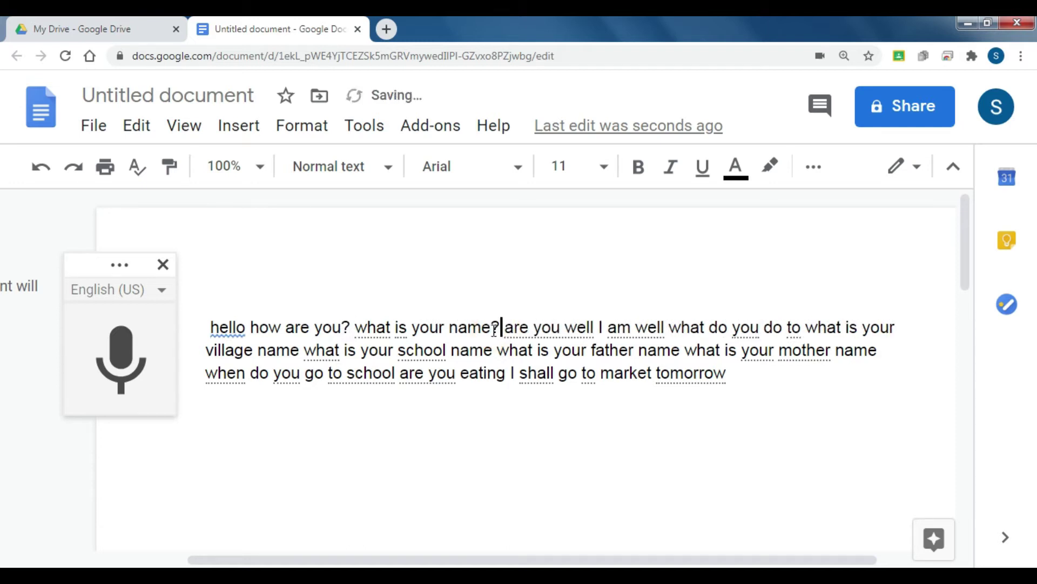
left_click(593, 329)
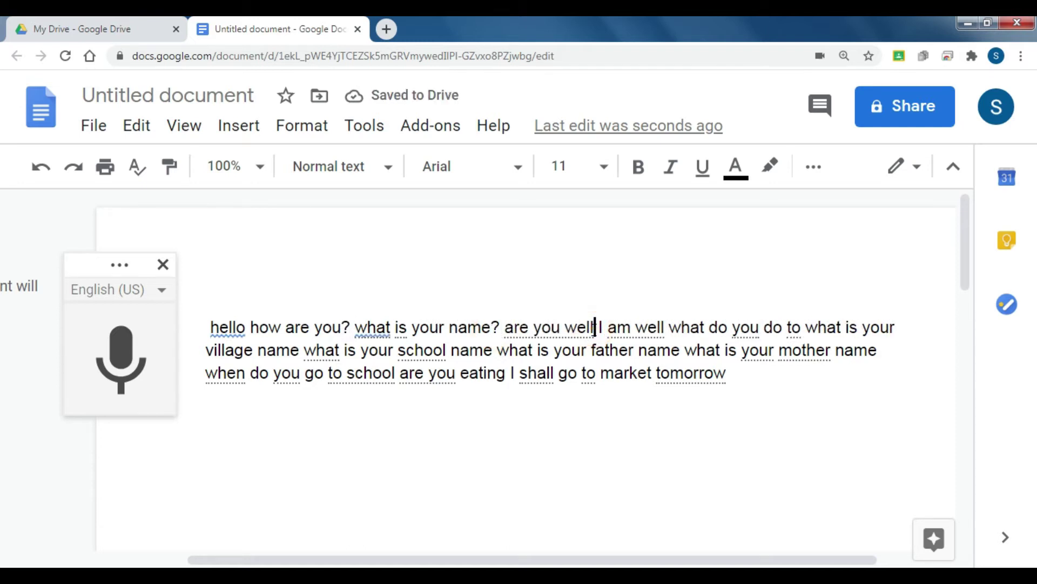
type("?")
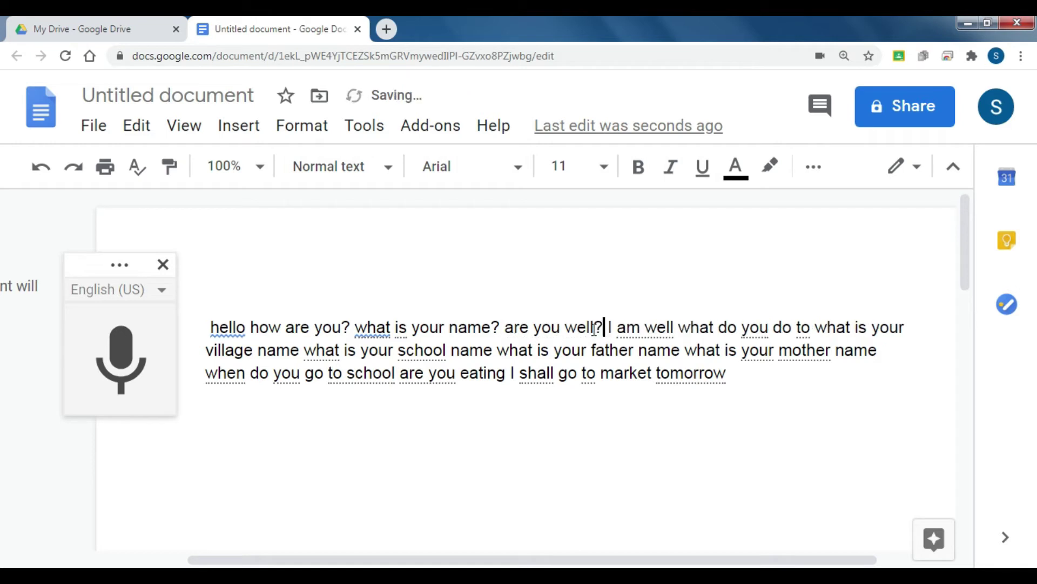
left_click(679, 327)
type(".")
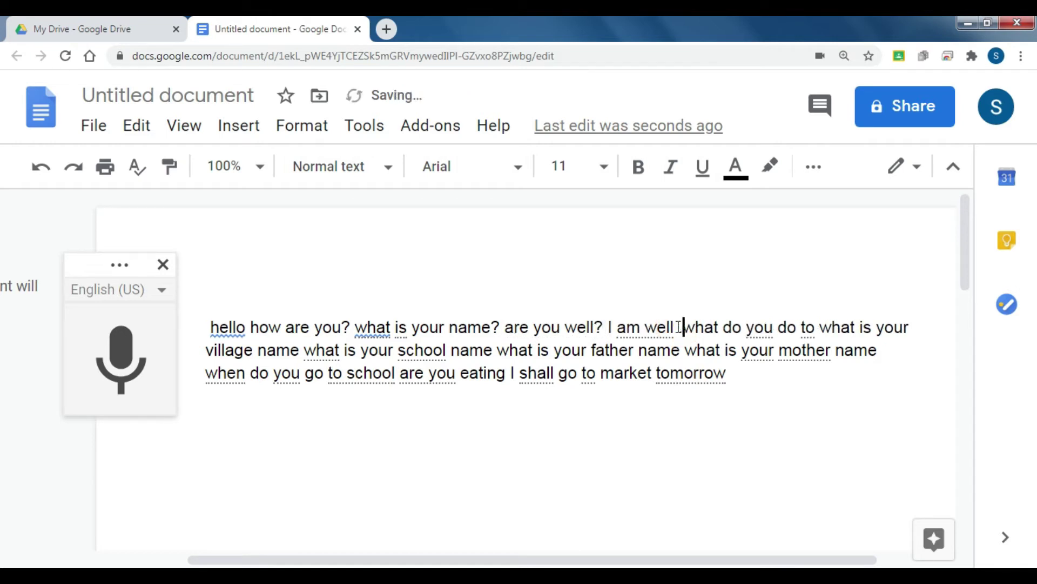
left_click(799, 326)
type("?")
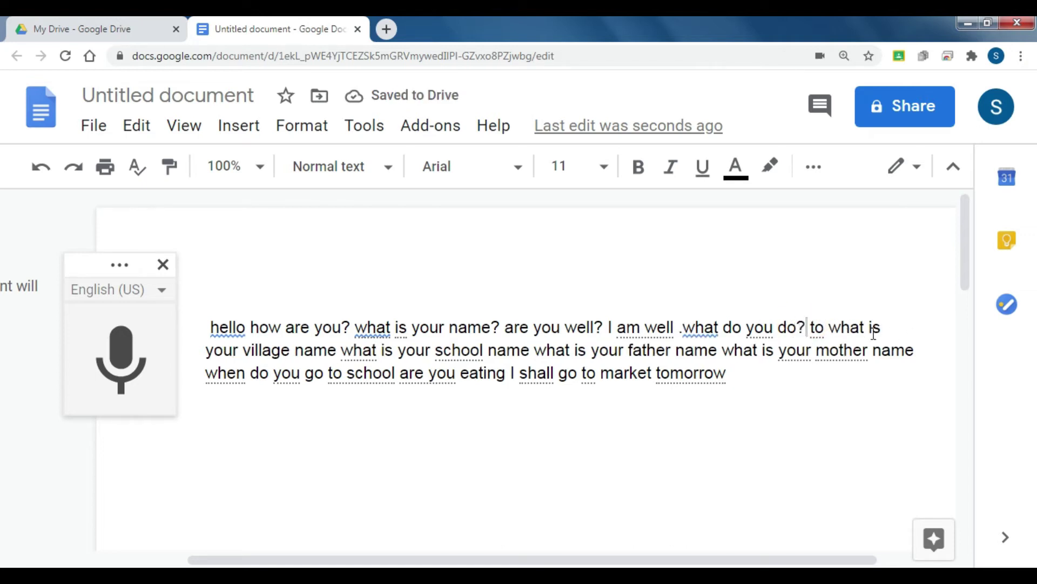
Delete the stray word "to" between "what do you do?" and "what is your village name".
left_click(829, 328)
key("BackSpace")
key("BackSpace")
key("BackSpace")
key("BackSpace")
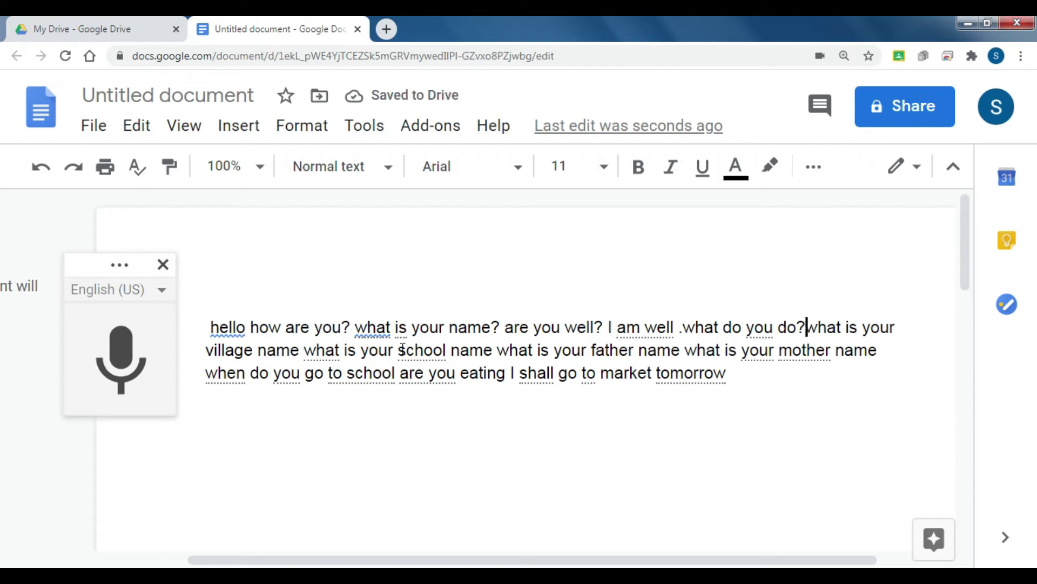
Add a question mark after each of "village name", "school name", "father name" and "mother name".
left_click(303, 348)
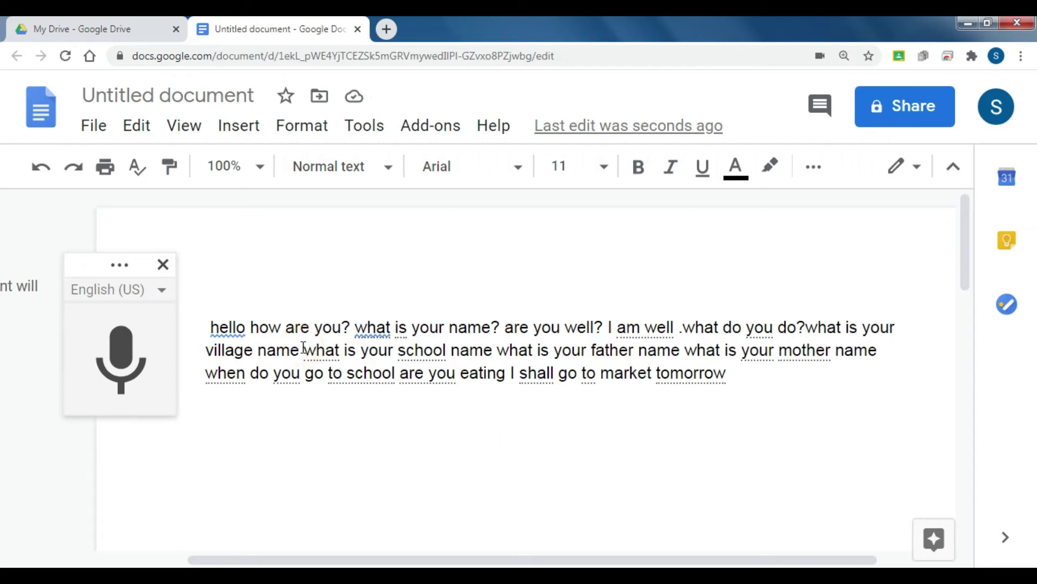
type("?")
left_click(498, 352)
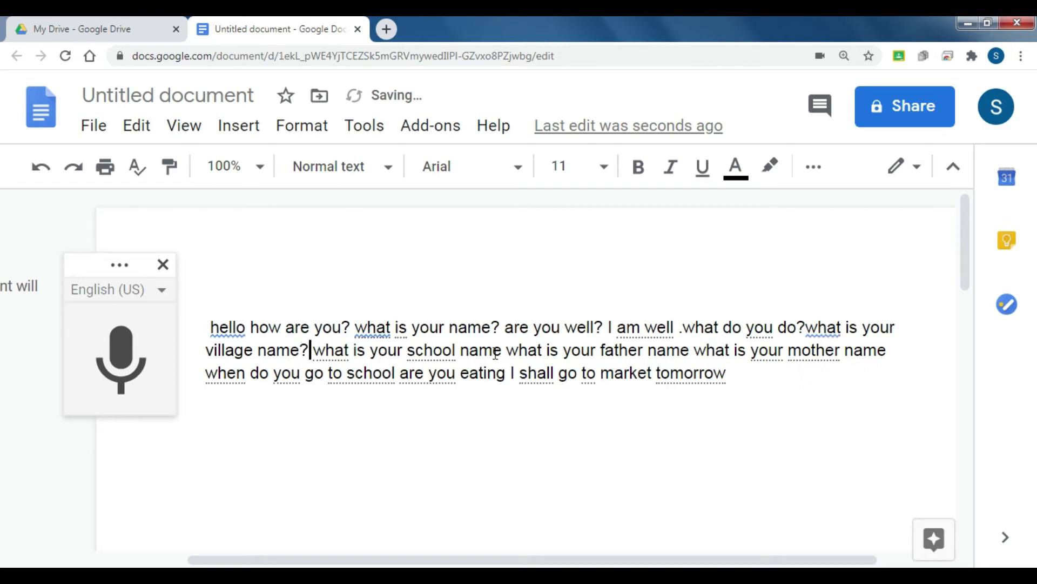
type("?")
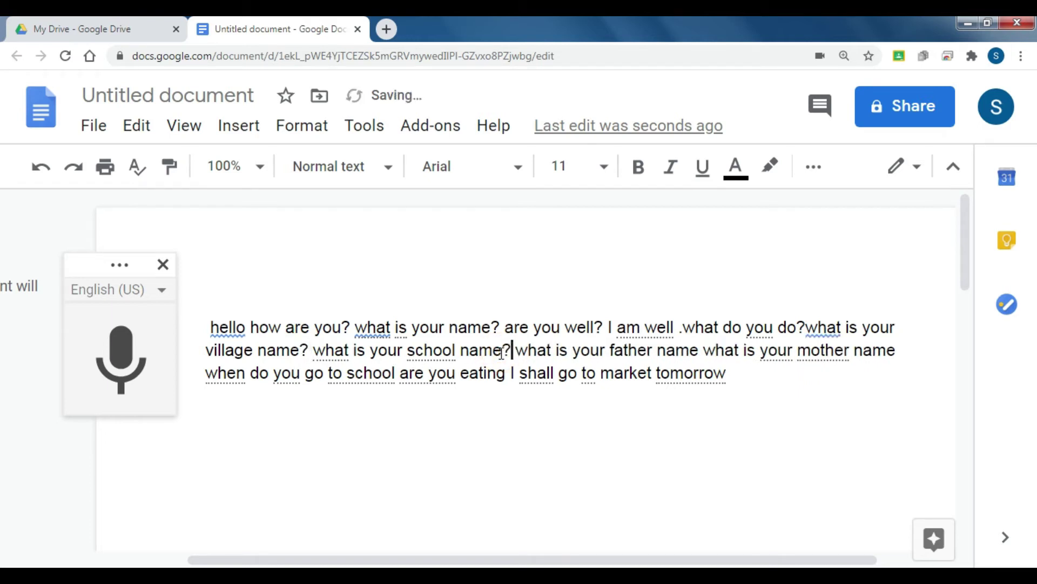
left_click(697, 355)
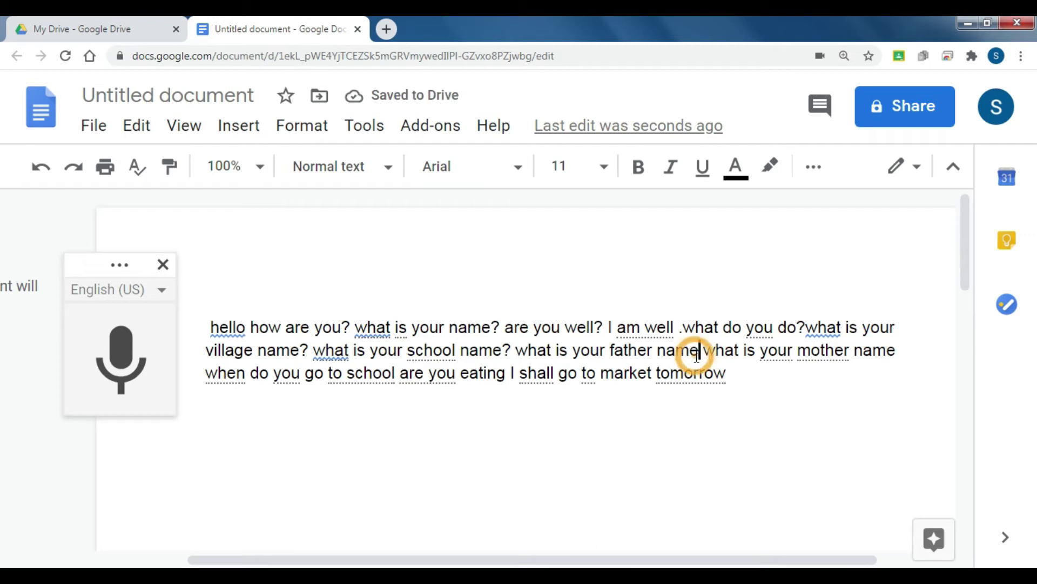
type("?")
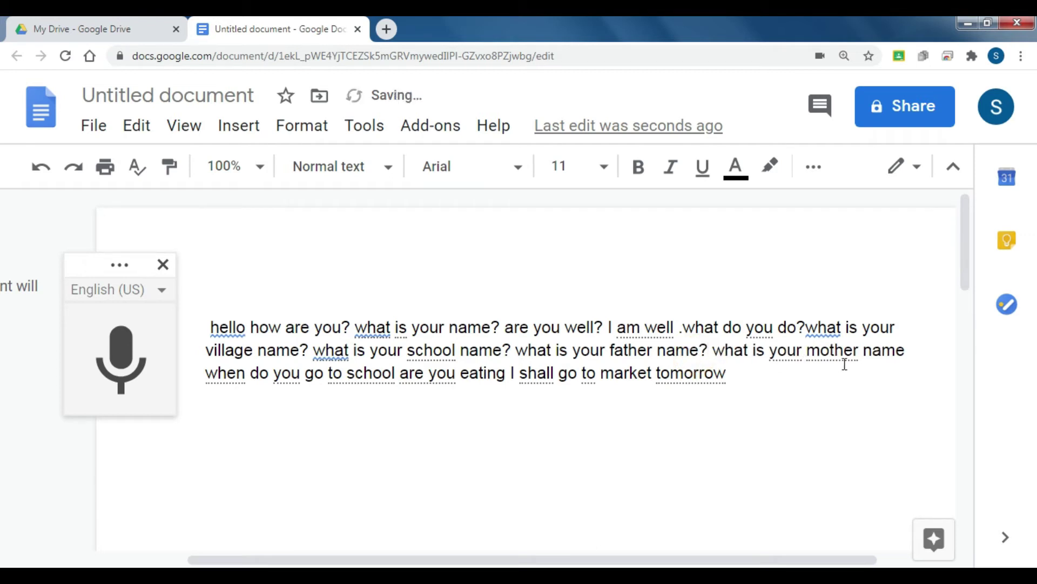
left_click(904, 354)
type("?")
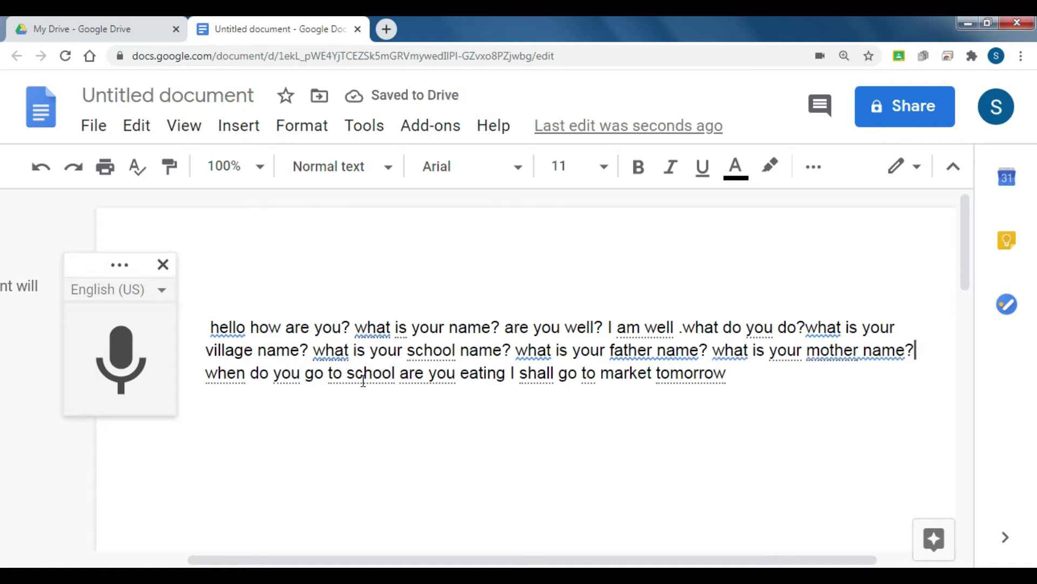
Add question marks after "go to school" and "are you eating", and end the paragraph with a period after "tomorrow".
left_click(396, 373)
type("?")
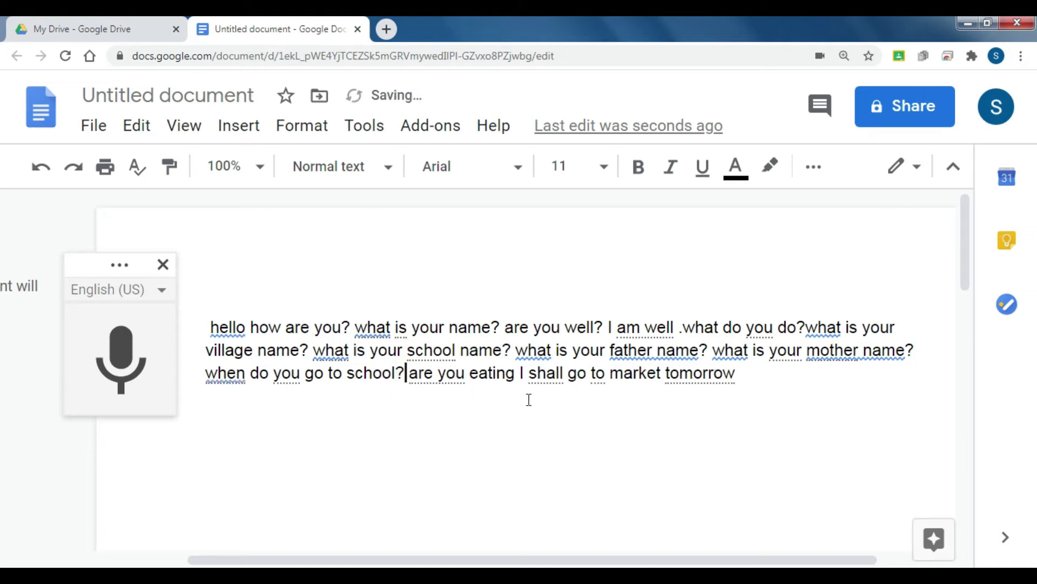
left_click(515, 374)
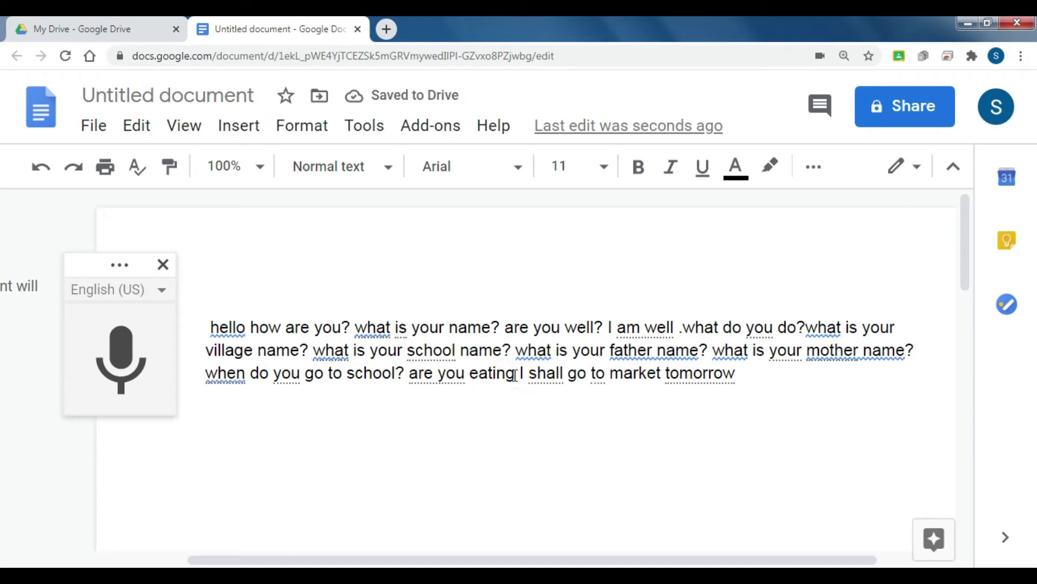
type("?")
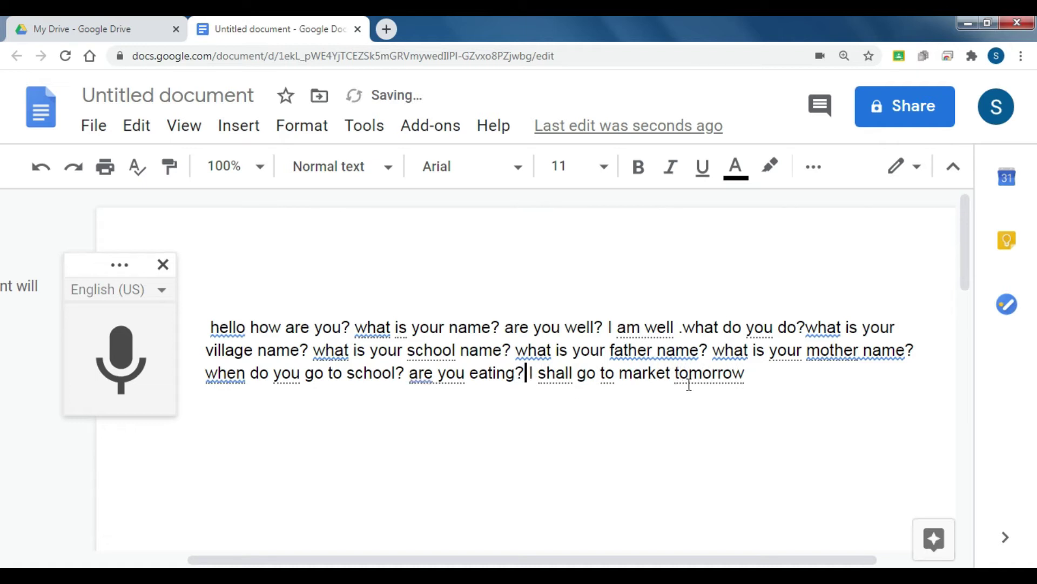
left_click(750, 373)
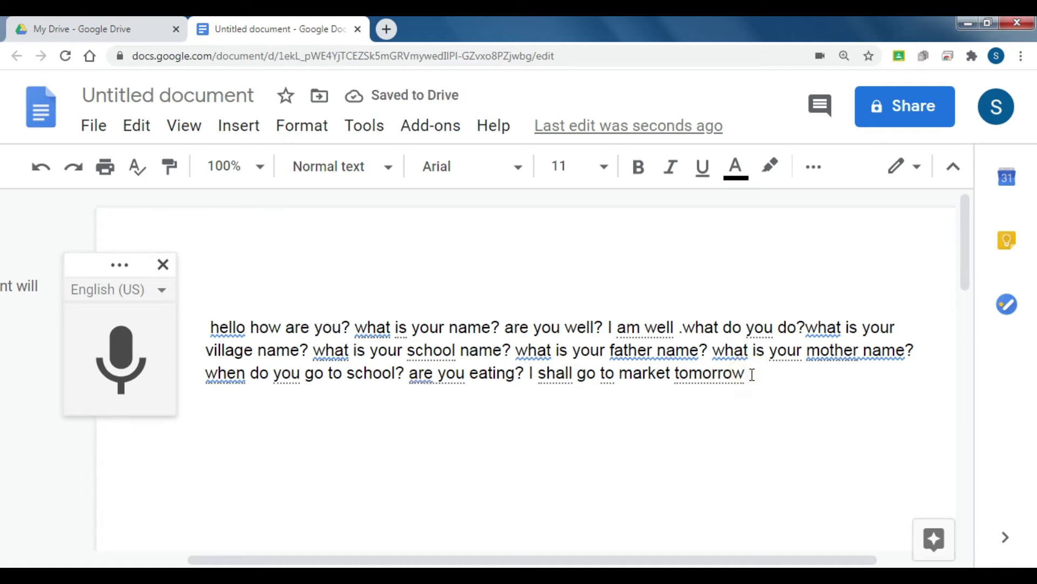
type(".")
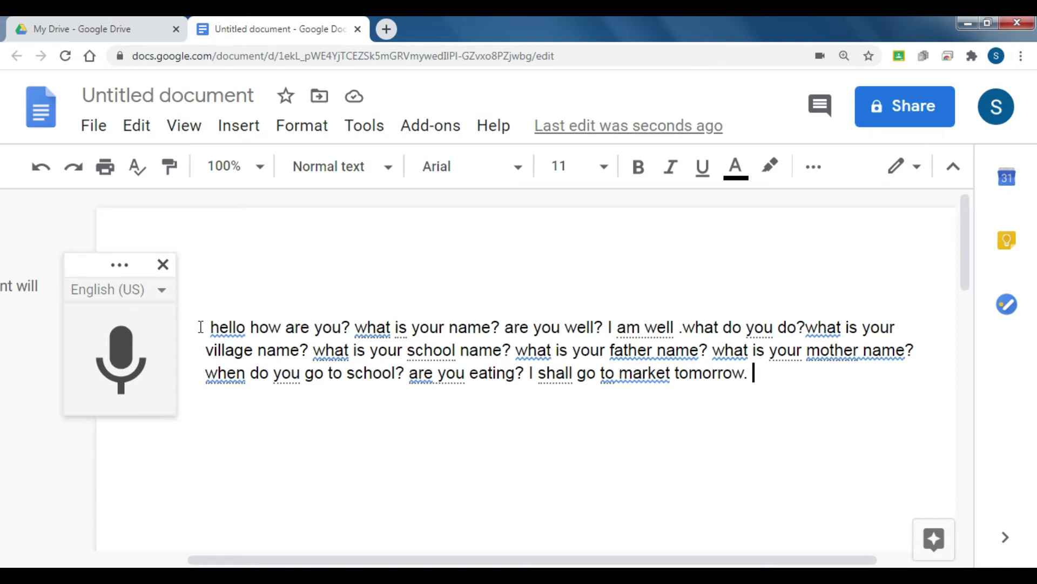
Select the whole English paragraph, start translating the document, and title the translated copy "myself".
left_click(283, 373)
left_click_drag(205, 323, 906, 421)
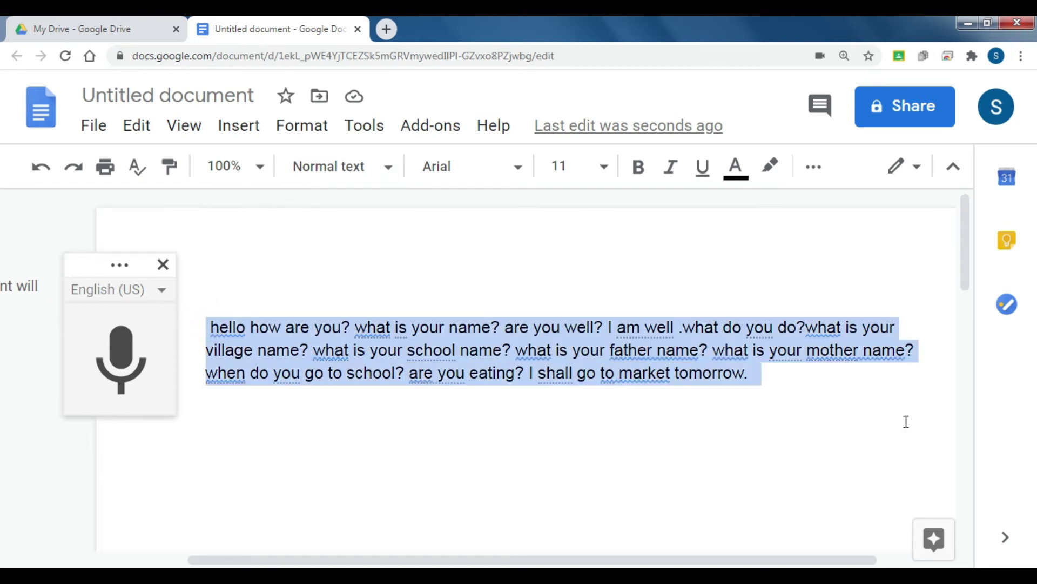
left_click(371, 129)
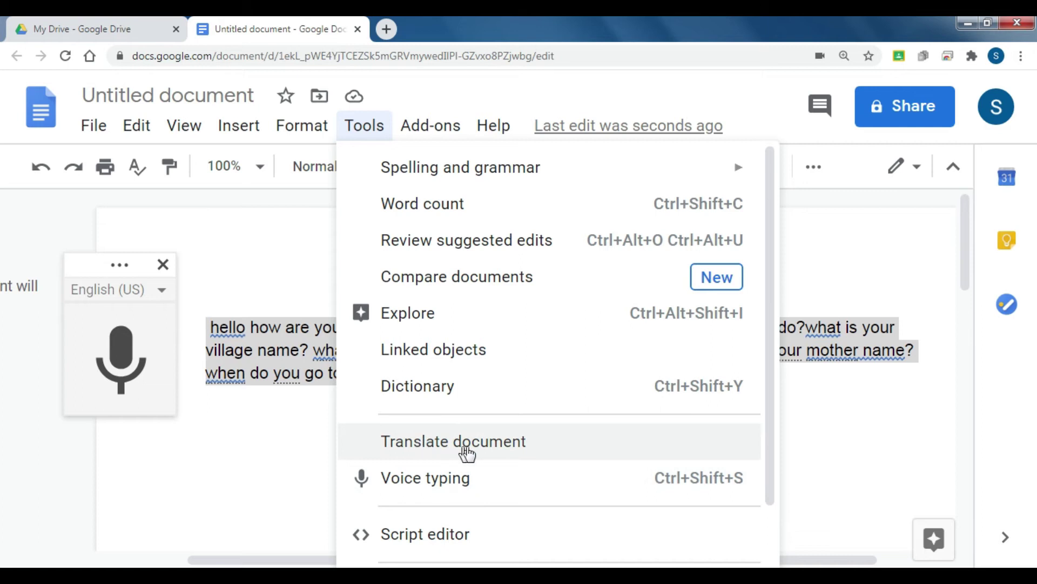
left_click(460, 446)
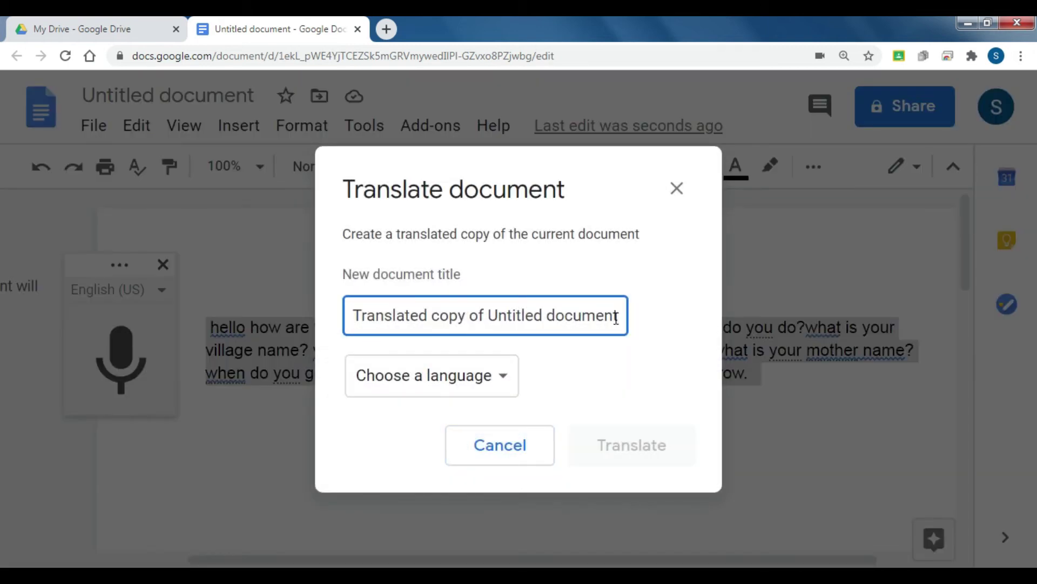
key("BackSpace")
key("BackSpace")
key("BackSpace")
key("BackSpace")
key("BackSpace")
key("BackSpace")
key("BackSpace")
key("BackSpace")
key("BackSpace")
key("BackSpace")
key("BackSpace")
key("BackSpace")
key("BackSpace")
key("BackSpace")
key("BackSpace")
key("BackSpace")
key("BackSpace")
key("BackSpace")
key("BackSpace")
key("BackSpace")
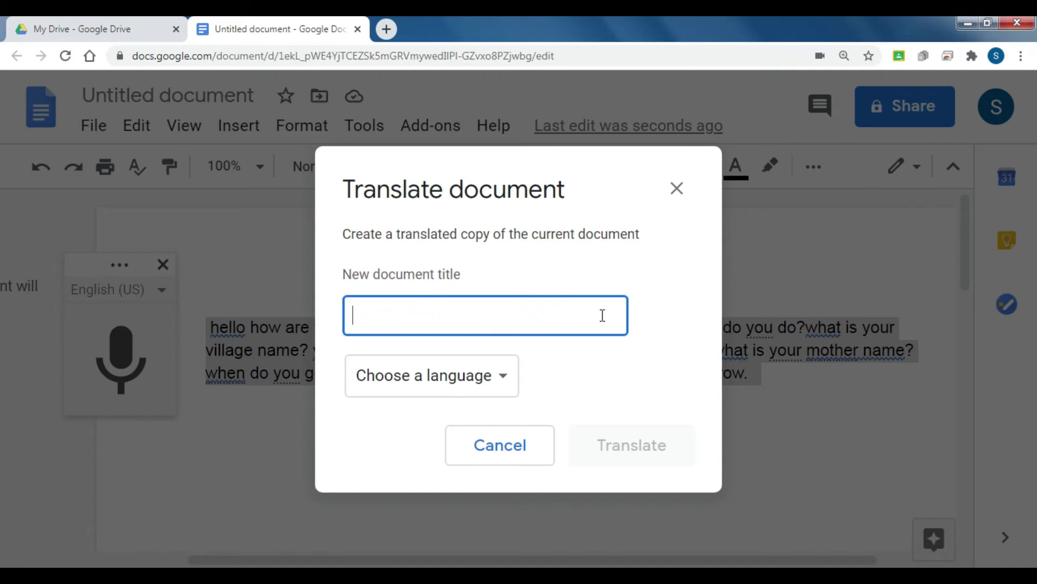
type("mysel")
type("f")
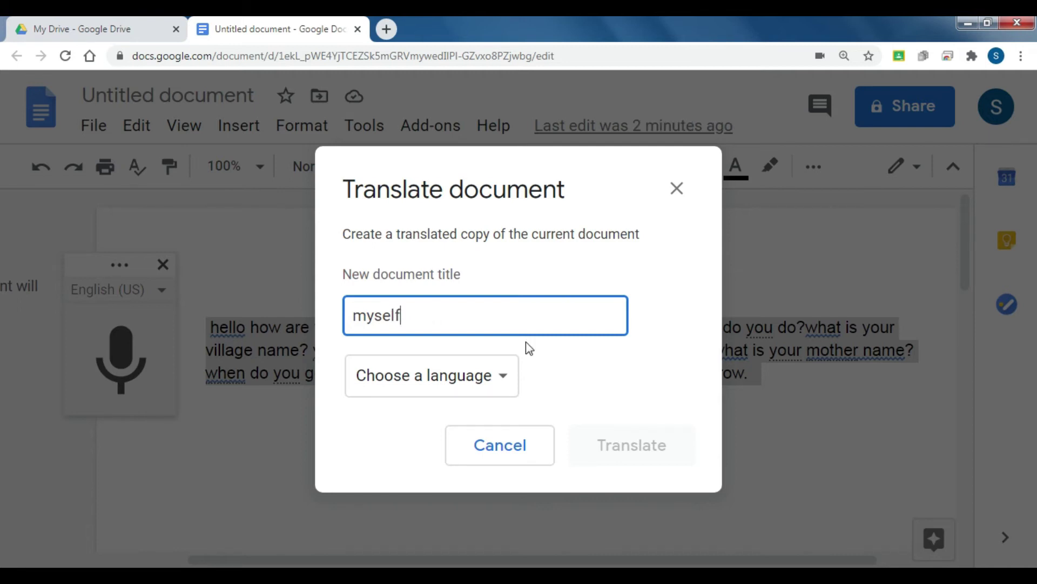
Choose Bengali as the target language and create the translated copy.
left_click(502, 377)
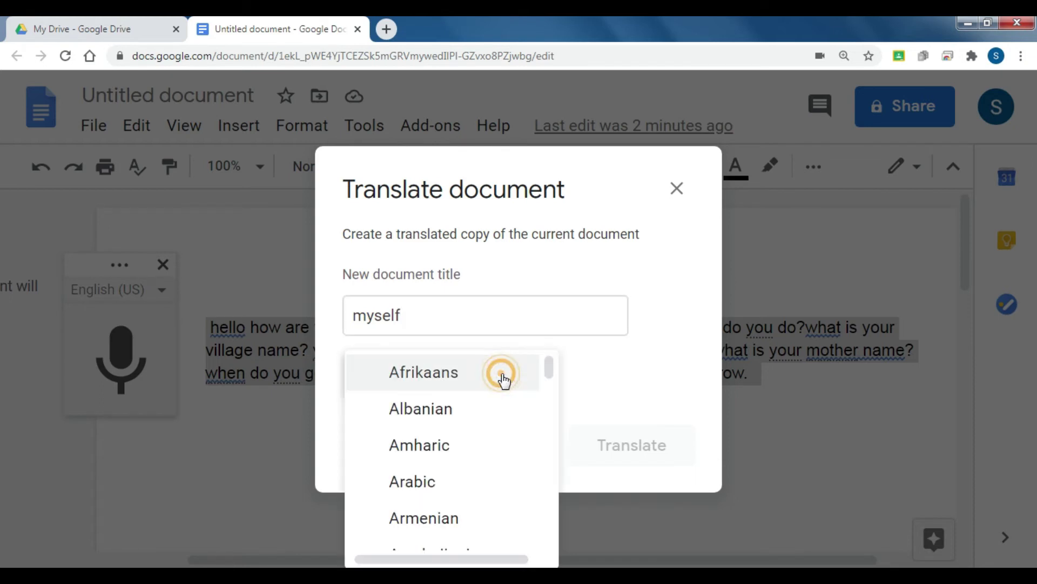
scroll(554, 392, "down", 2)
scroll(553, 392, "down", 2)
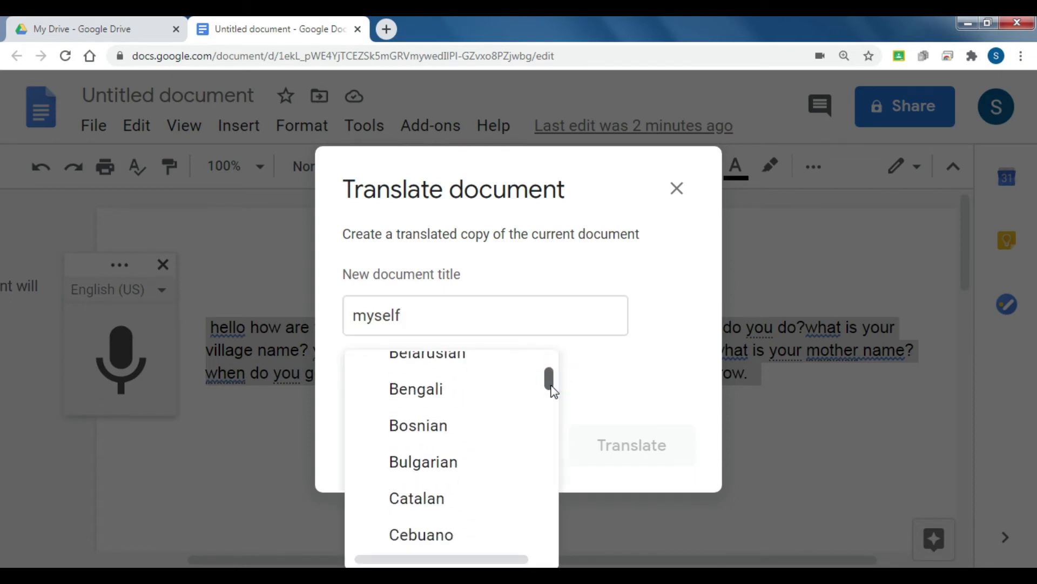
left_click(448, 397)
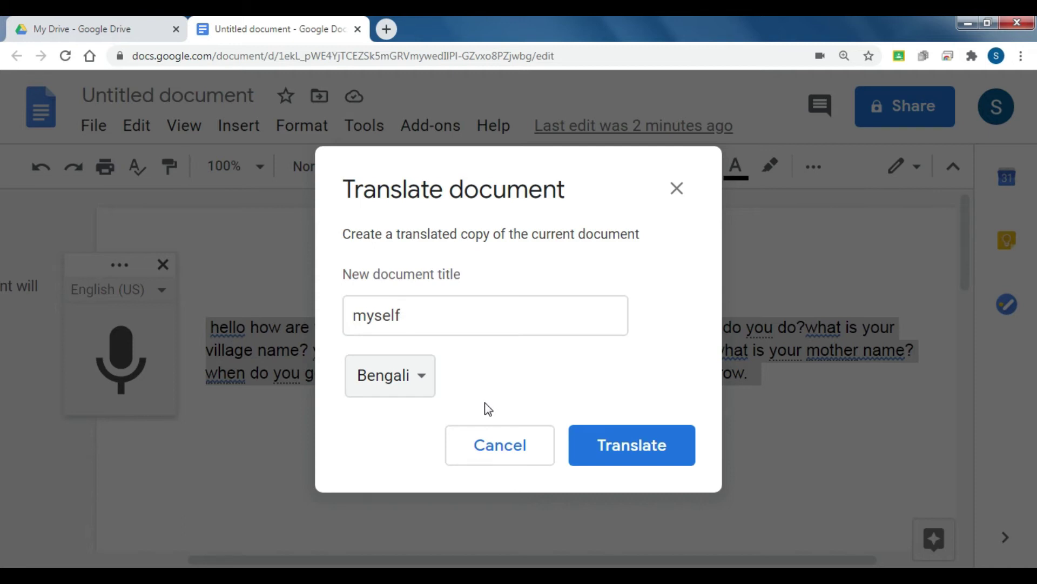
left_click(628, 442)
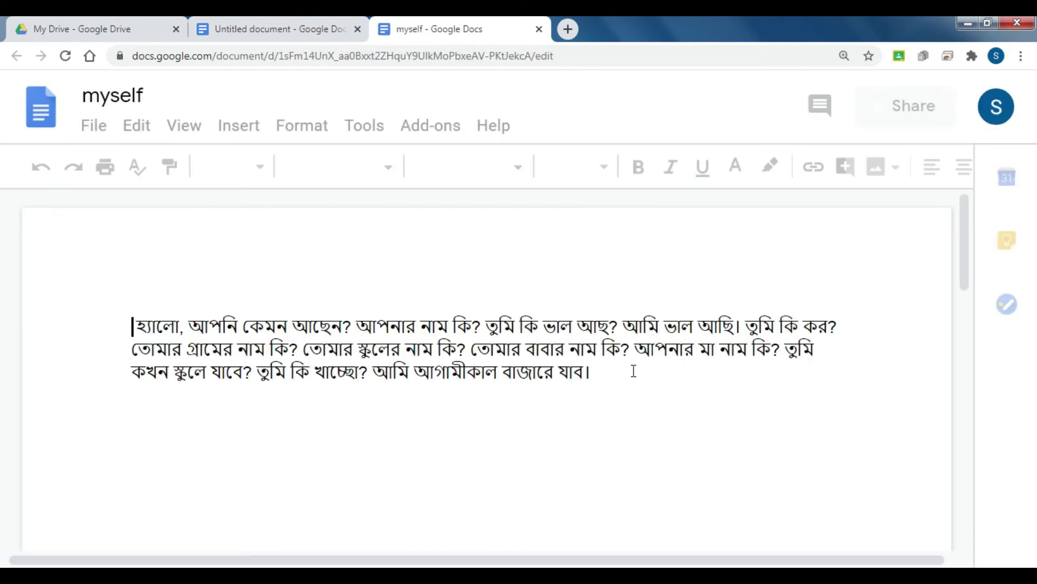
Share the translated "myself" document with a suggested contact as Editor, with notification enabled.
left_click(964, 243)
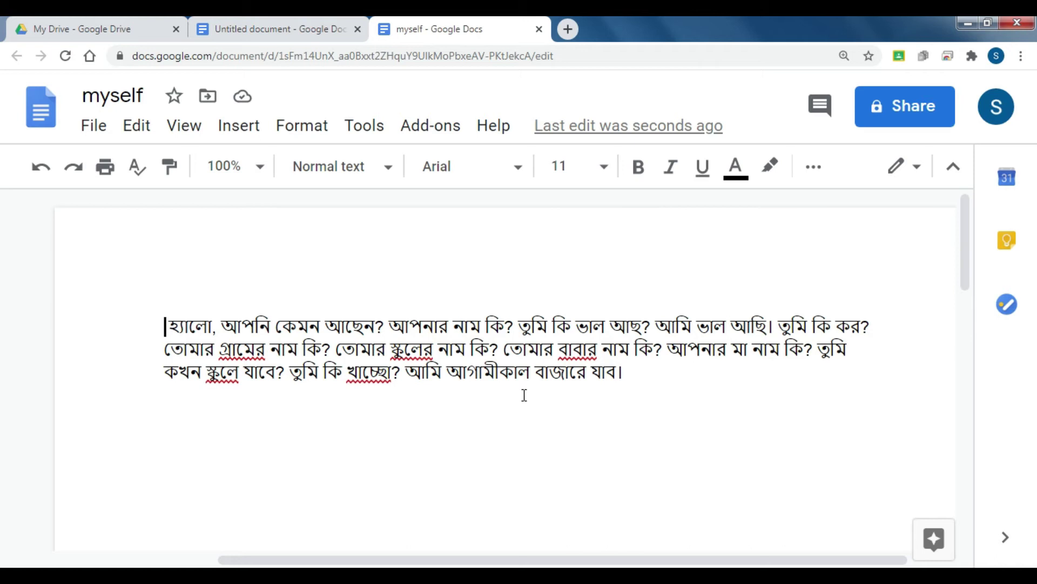
left_click_drag(536, 559, 375, 554)
scroll(648, 536, "right", 5)
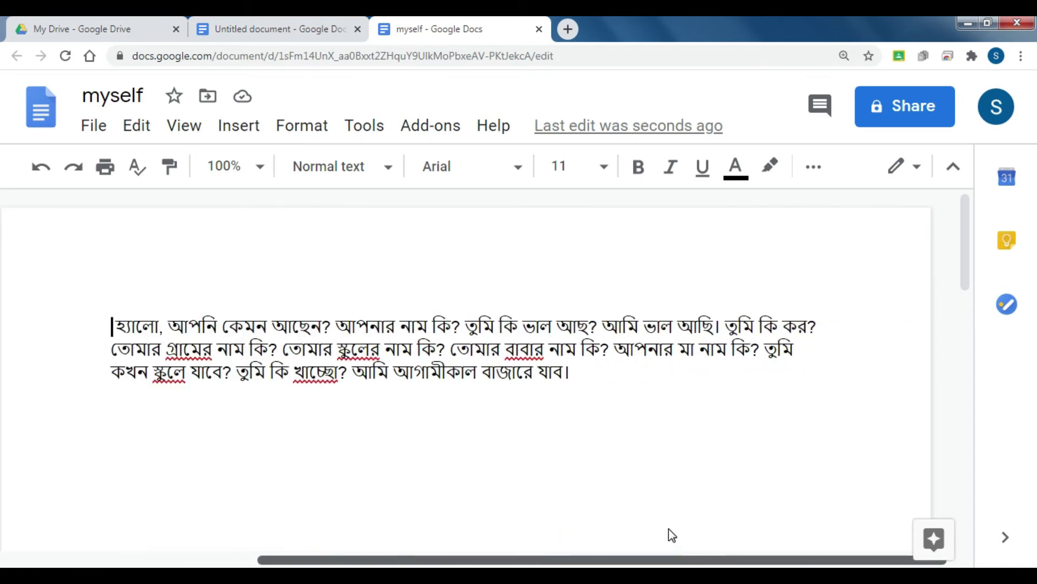
scroll(578, 541, "left", 1)
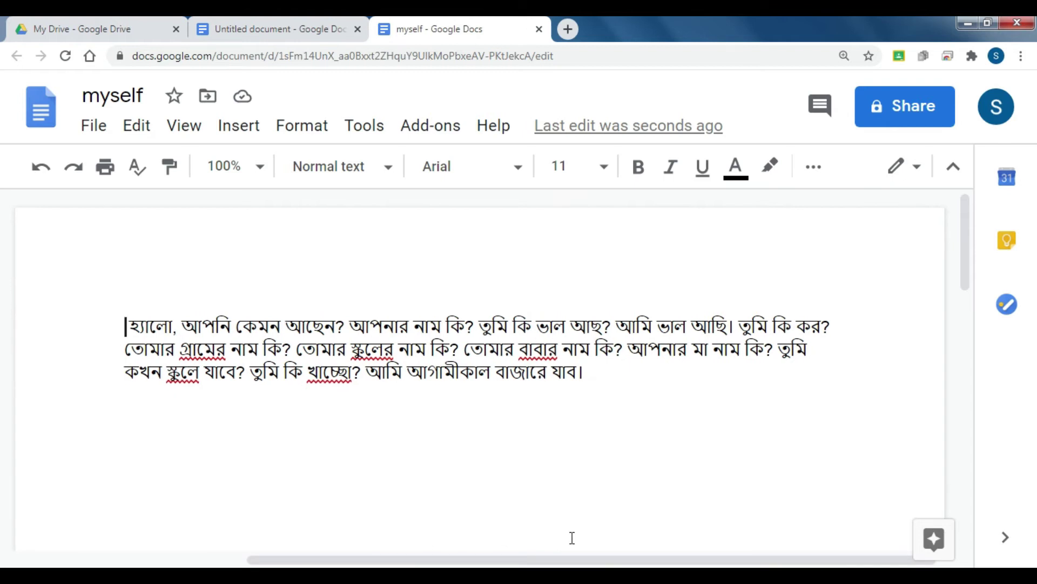
left_click_drag(964, 253, 977, 206)
left_click(908, 108)
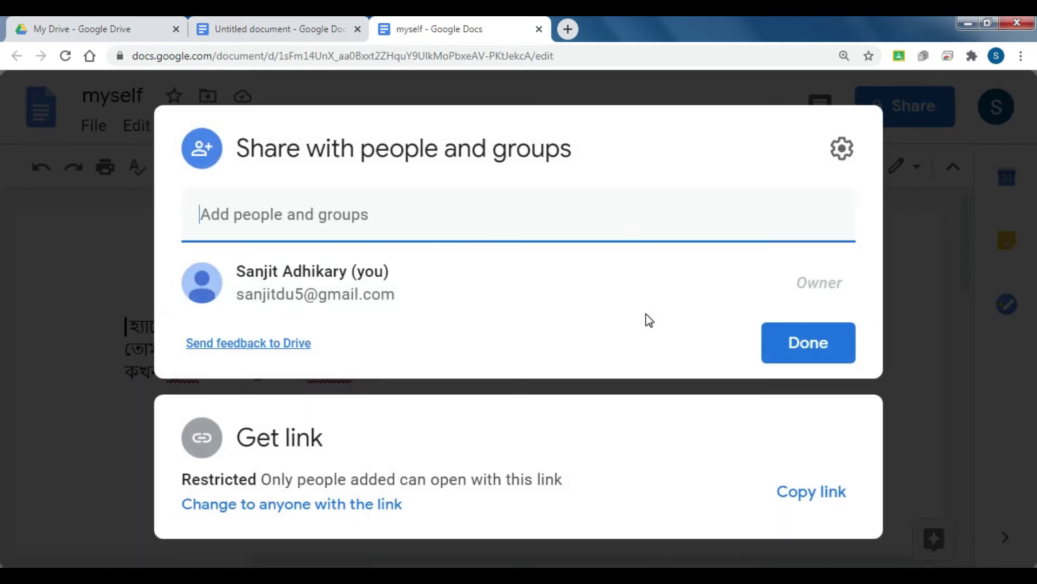
left_click(332, 215)
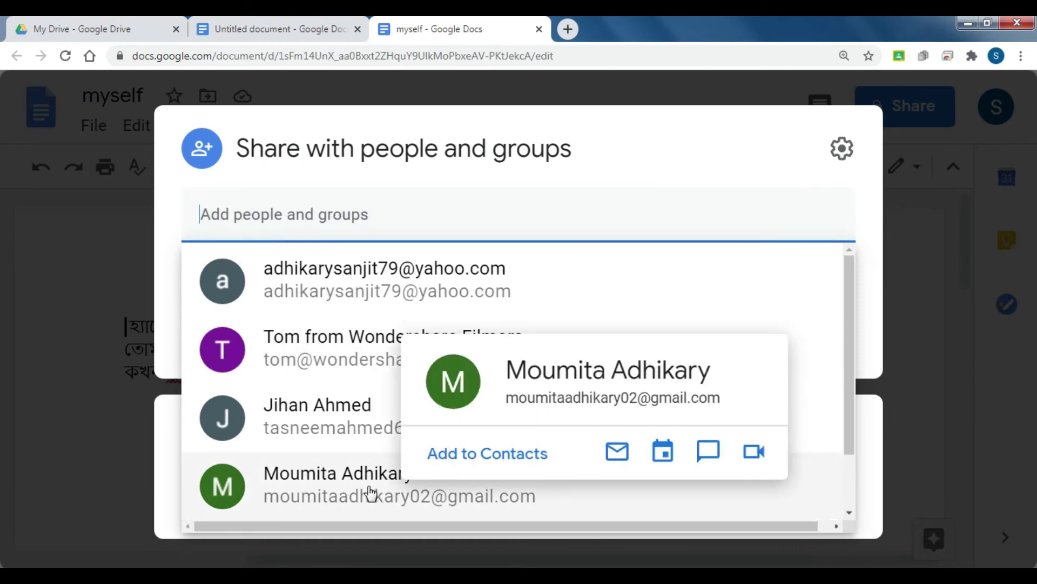
left_click(350, 487)
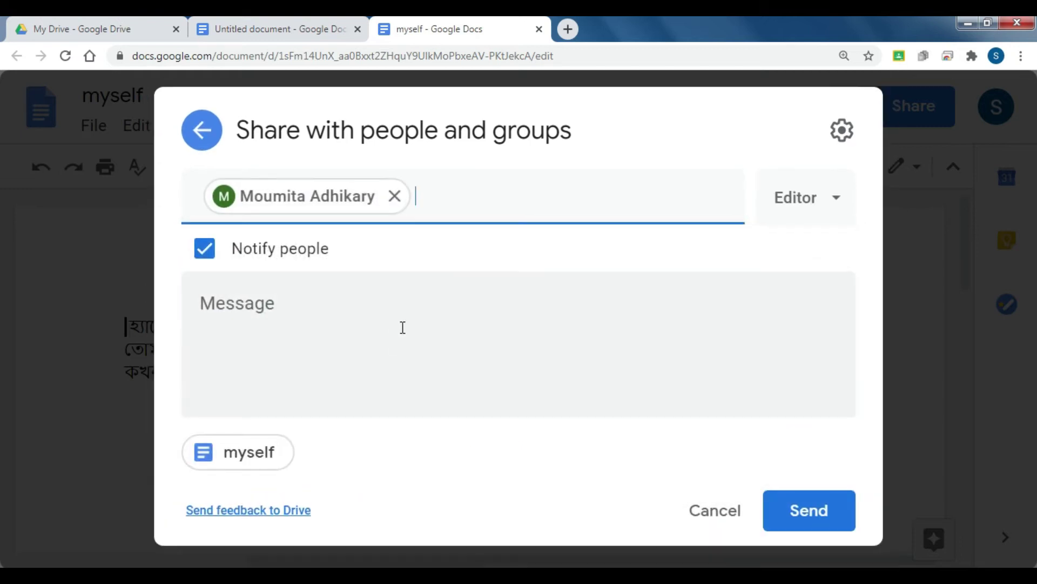
left_click(807, 512)
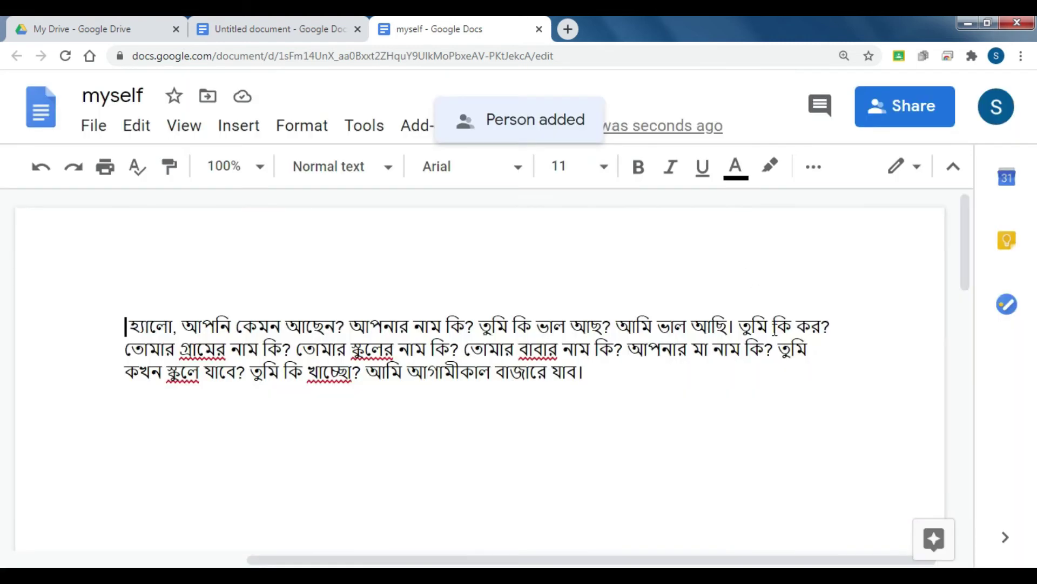
Check the available editing modes and close the translated "myself" document to return to the English original.
left_click(918, 167)
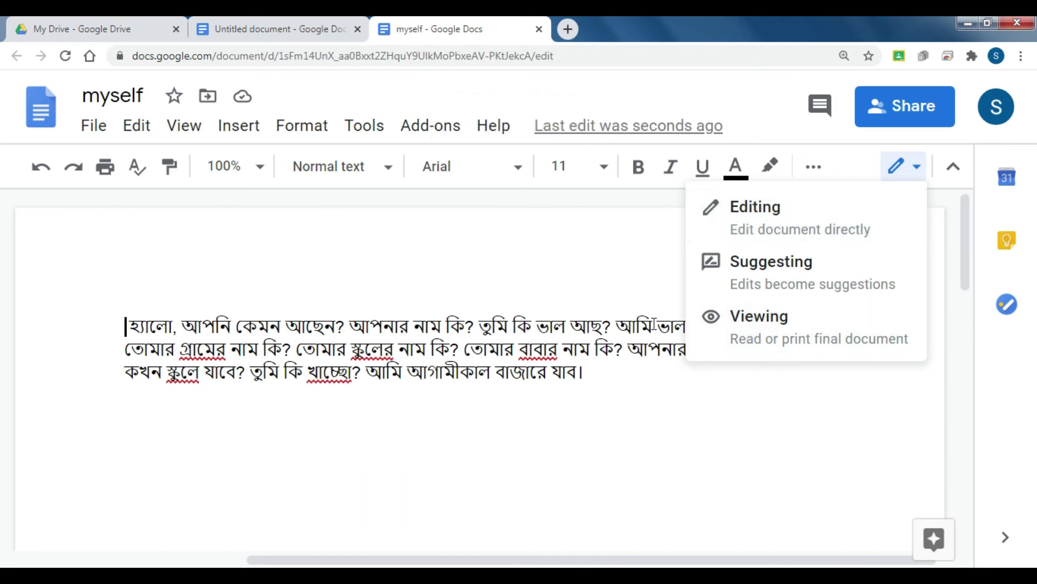
left_click(668, 415)
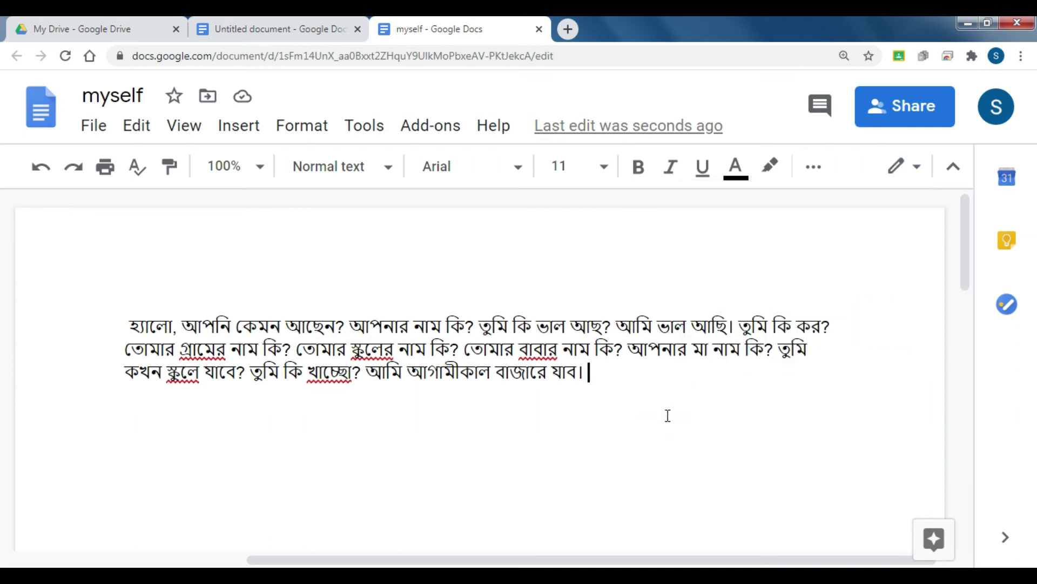
left_click_drag(965, 241, 965, 219)
left_click(539, 30)
key("Escape")
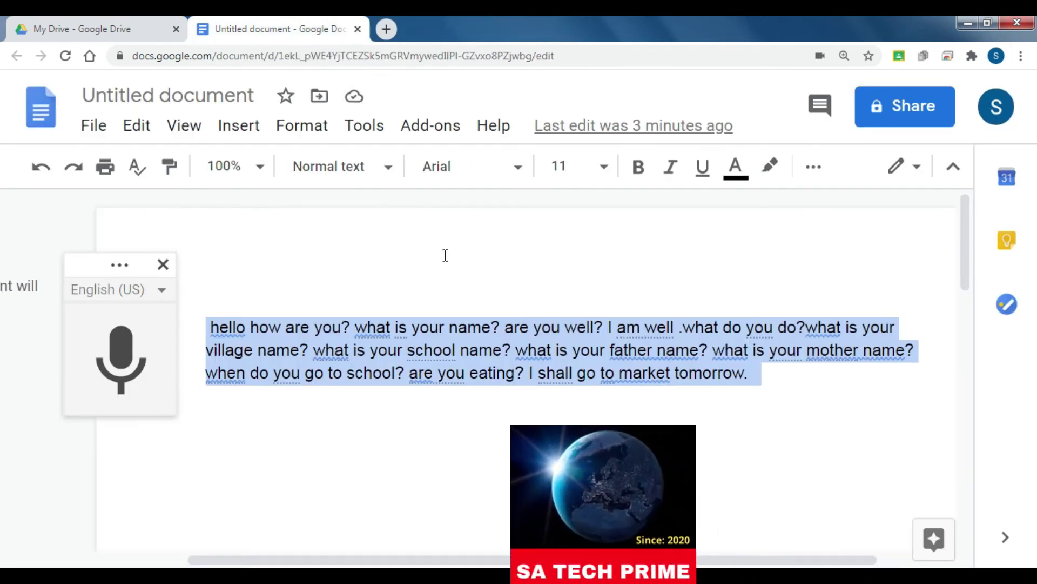
Delete the entire English paragraph from the untitled document.
left_click(371, 363)
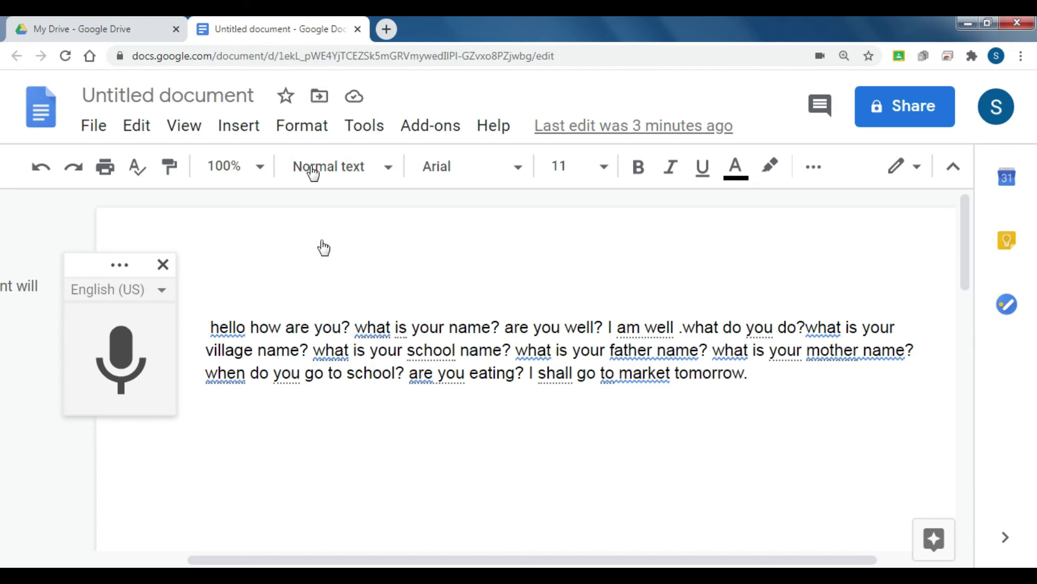
left_click_drag(204, 326, 822, 407)
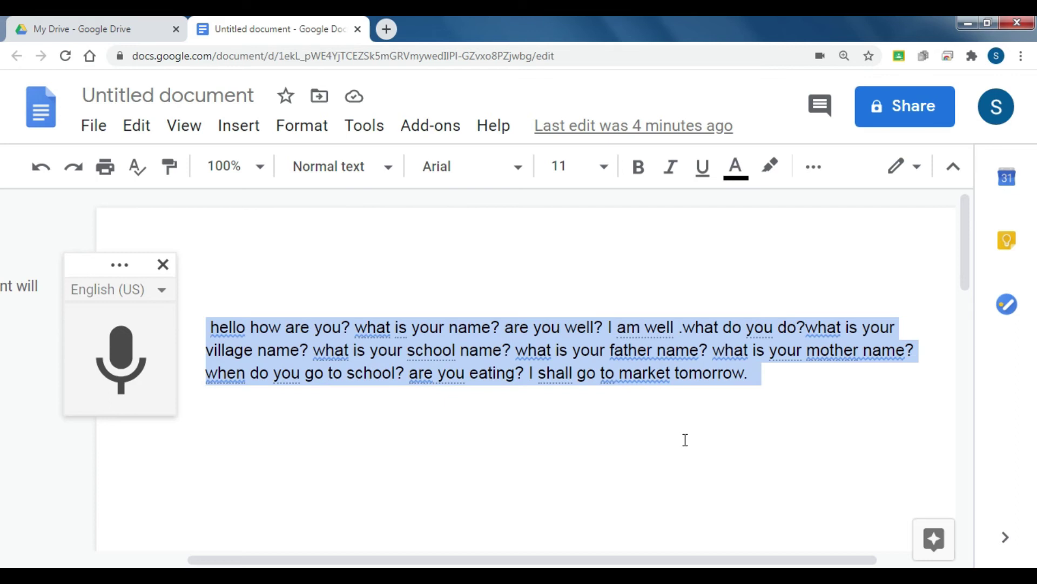
key("BackSpace")
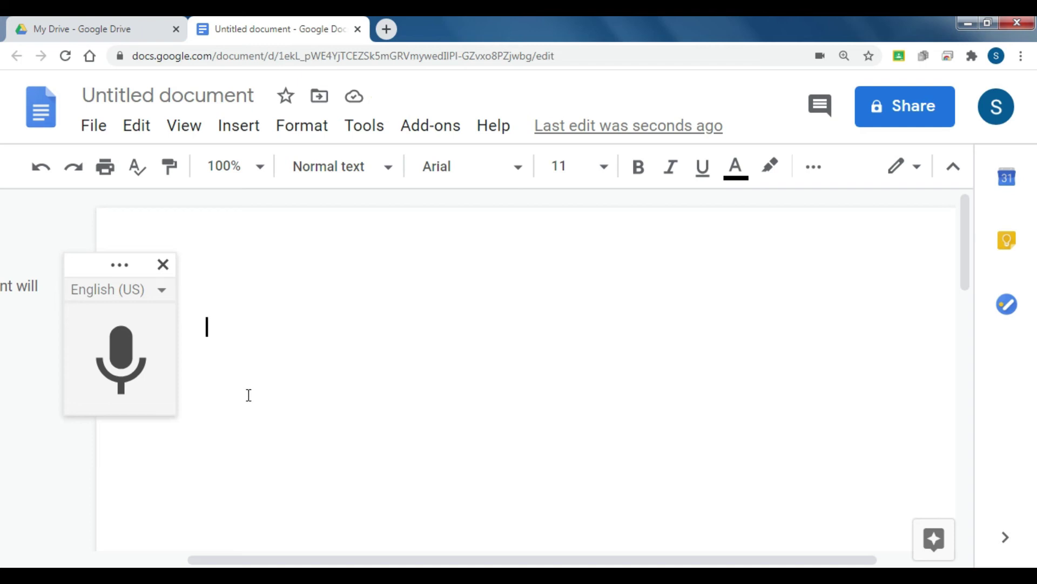
Set the voice typing language to বাংলা (বাংলাদেশ) and dictate a Bengali paragraph running from "তোমার নাম কি" to "আমি ঢাকা থাকি".
left_click(159, 290)
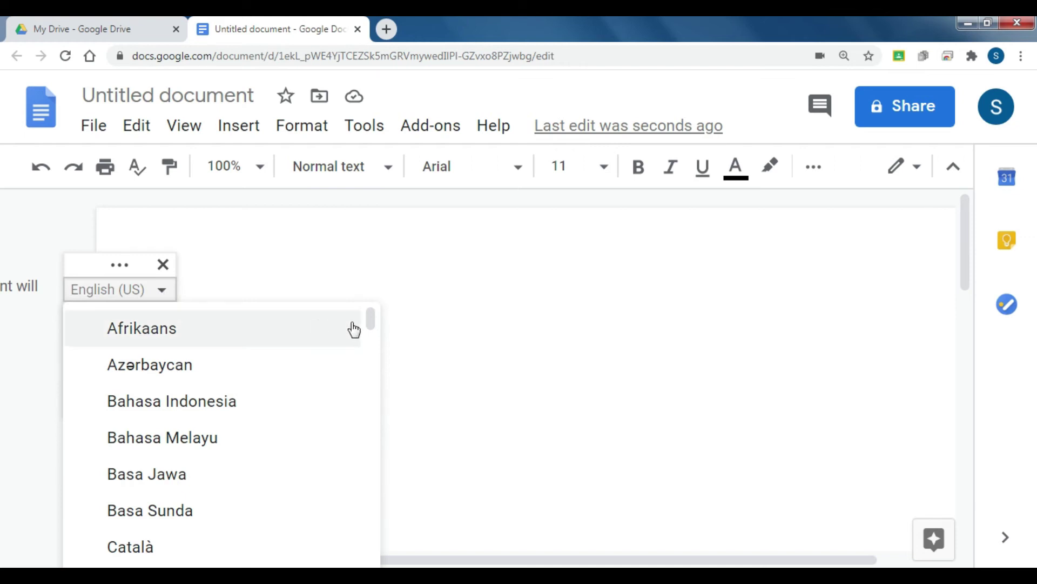
left_click_drag(372, 322, 400, 570)
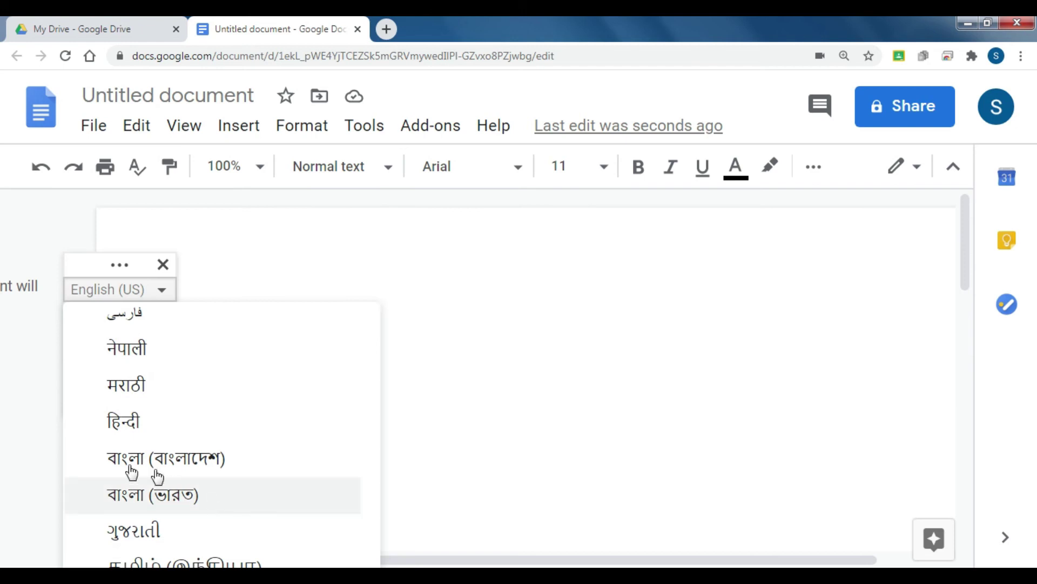
left_click(183, 460)
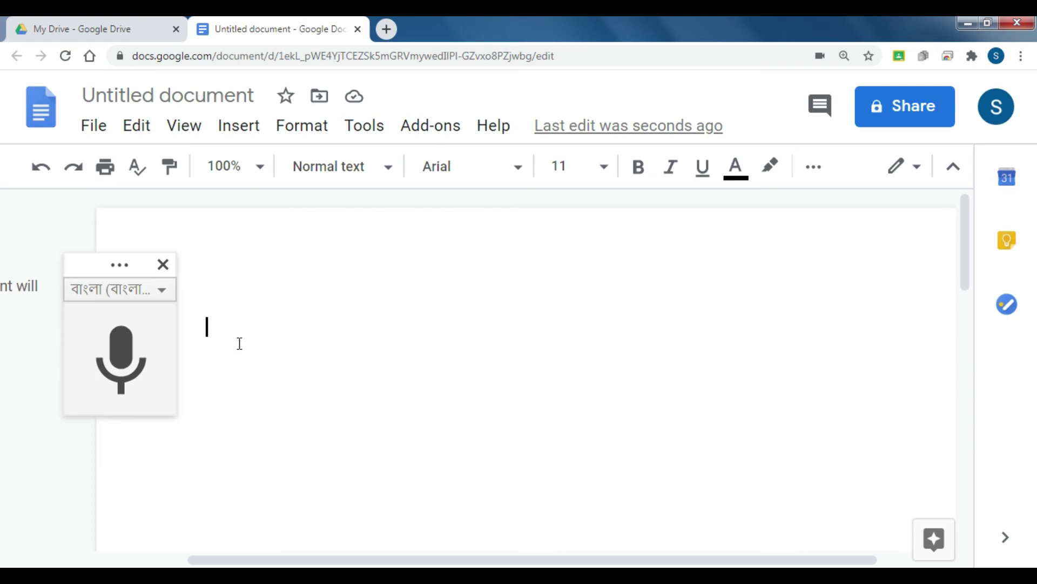
left_click(121, 341)
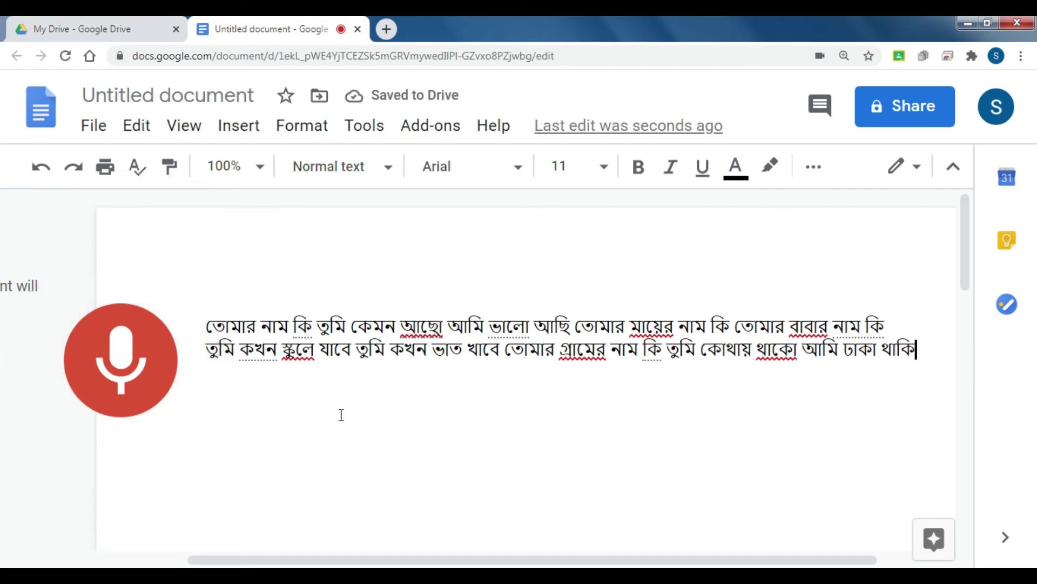
left_click(143, 361)
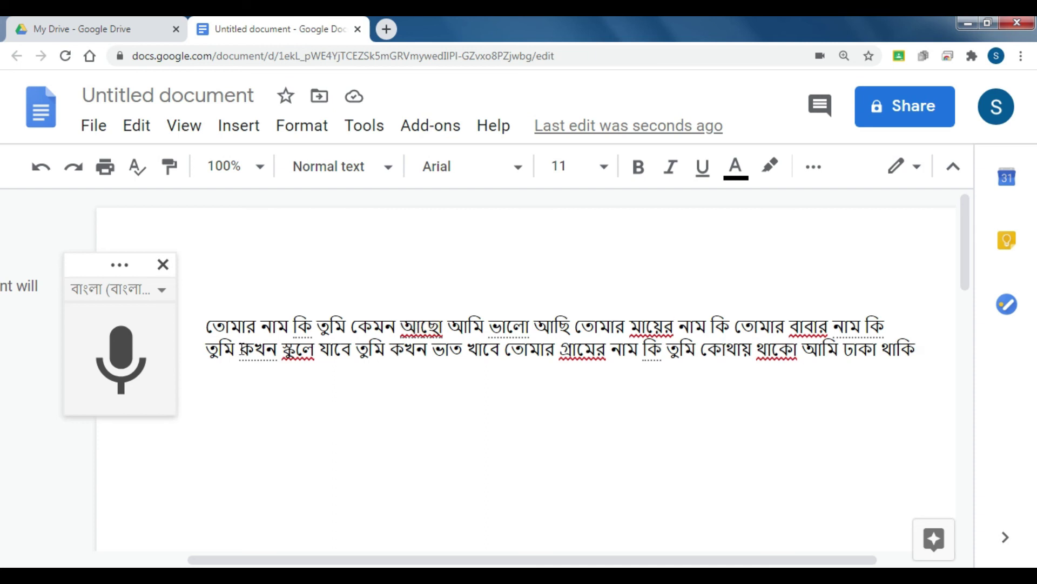
Select the dictated Bengali paragraph and create an Arabic translated copy of the document, keeping the suggested title.
left_click(206, 319)
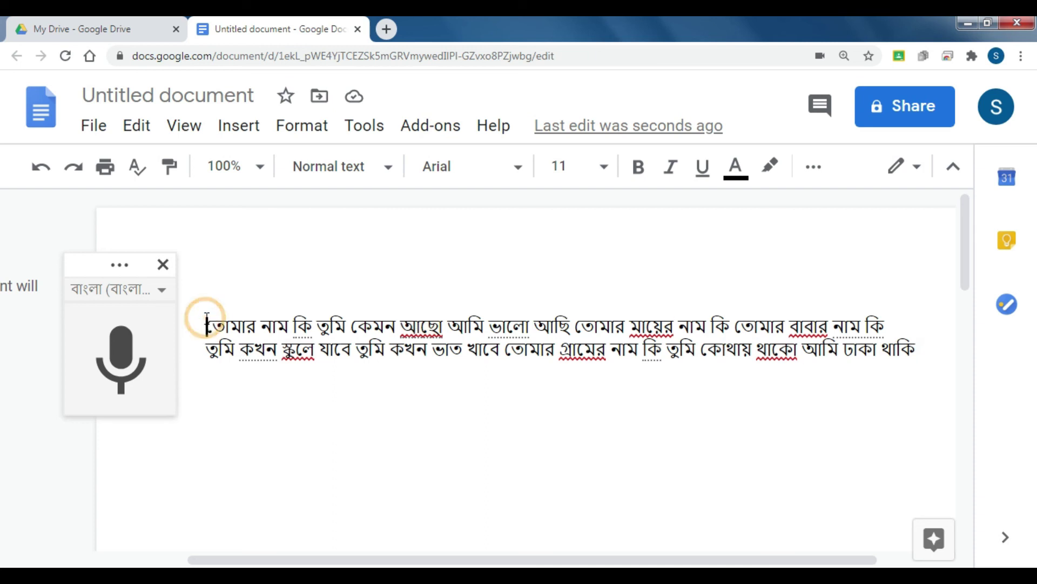
left_click_drag(206, 319, 281, 354)
left_click_drag(518, 400, 933, 371)
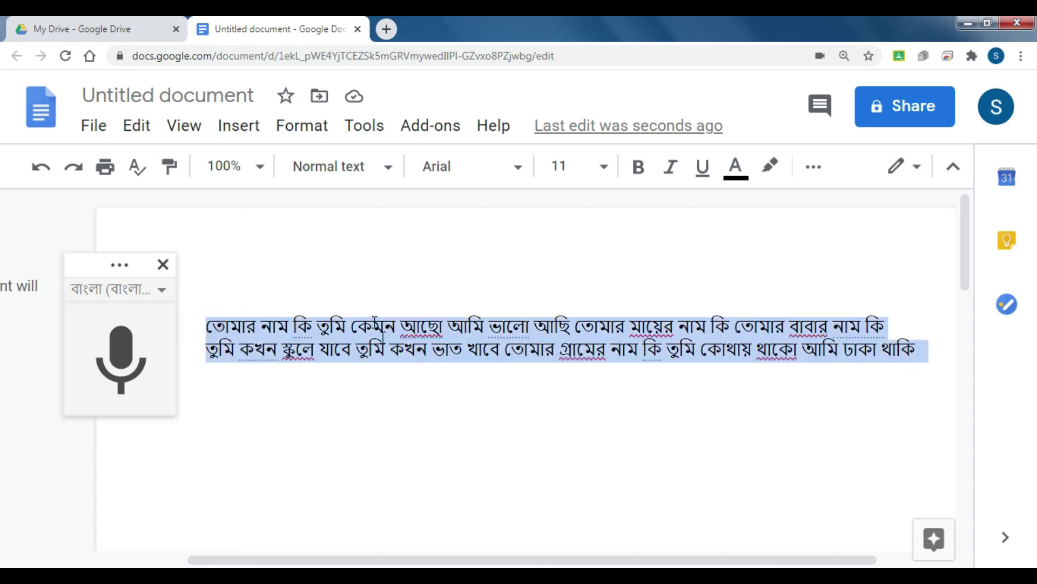
left_click(359, 125)
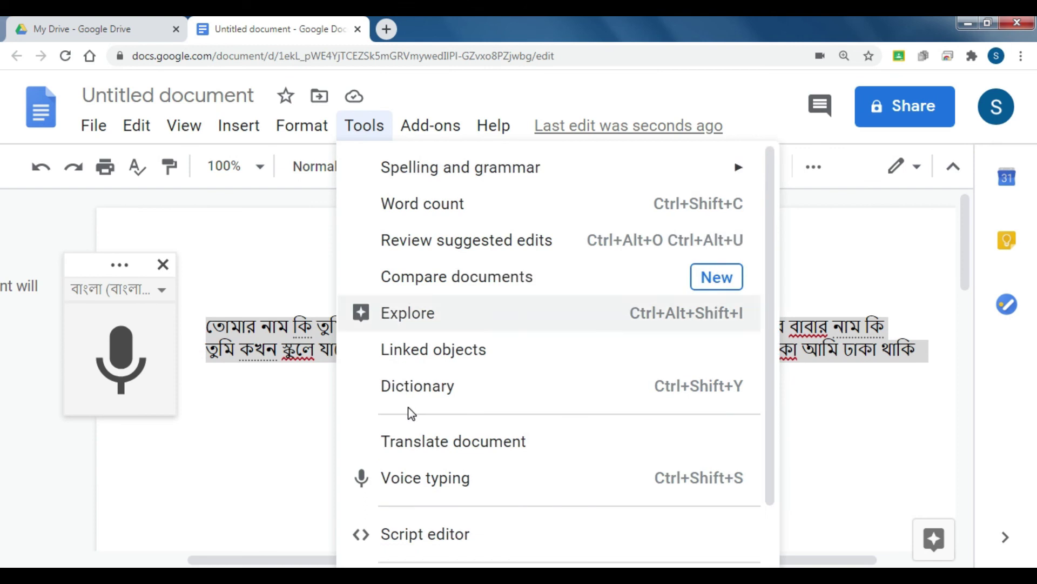
left_click(429, 445)
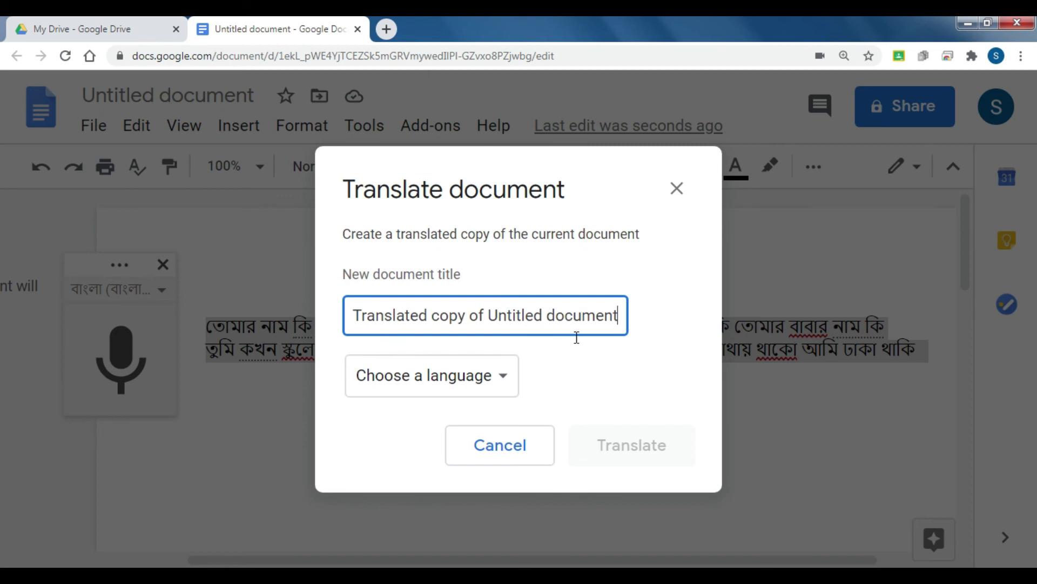
left_click(502, 378)
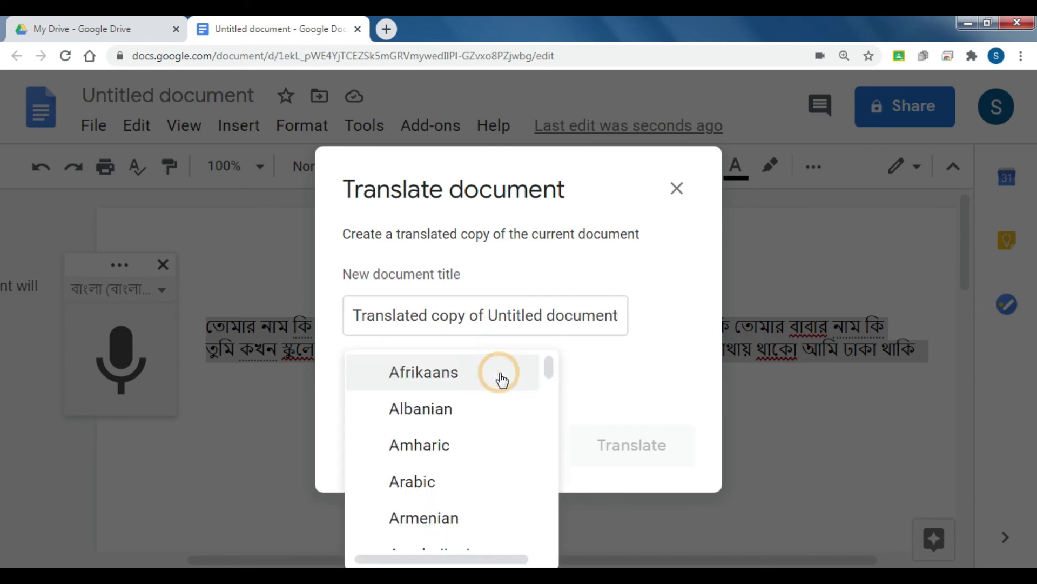
mouse_move(549, 373)
left_mouse_down()
mouse_move(549, 410)
mouse_move(552, 373)
left_mouse_up()
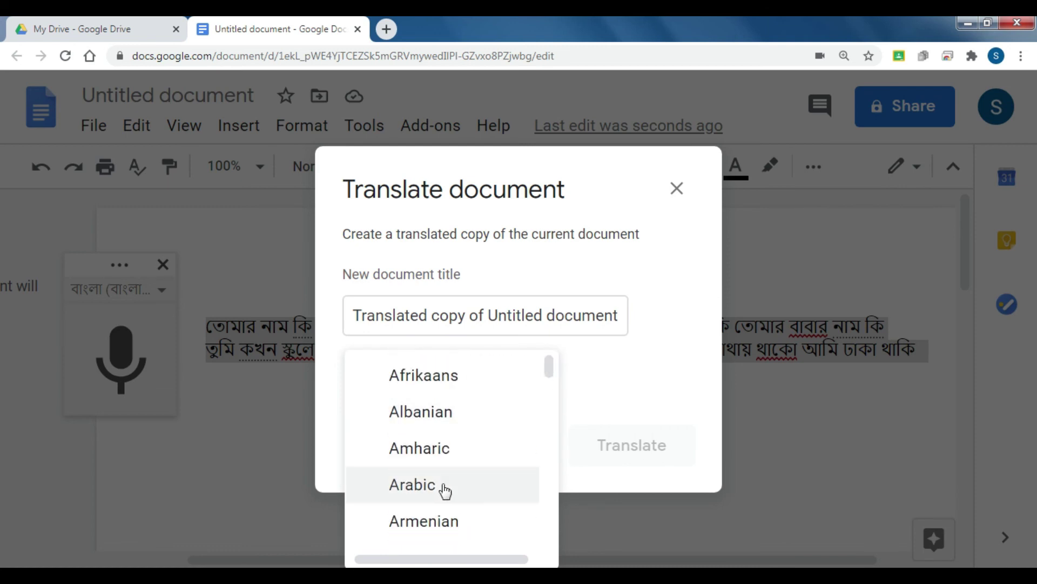
left_click(427, 487)
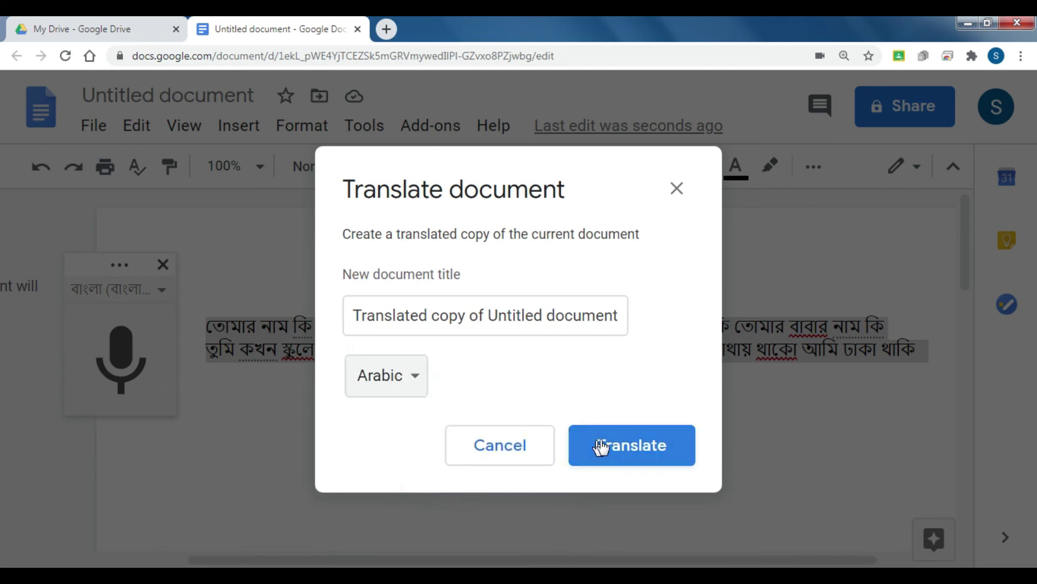
left_click(618, 439)
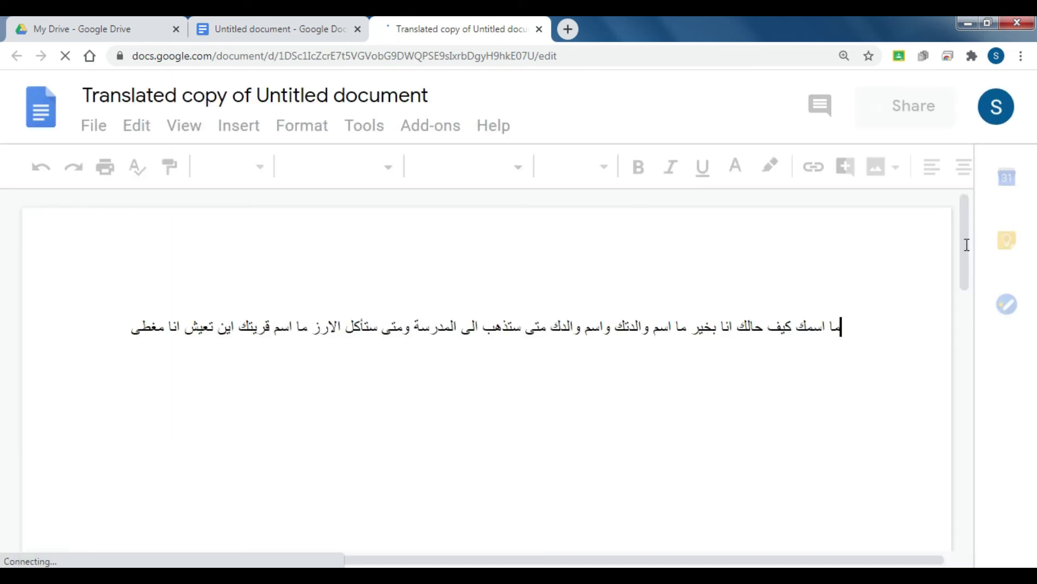
Return from the Arabic copy to the Bengali untitled document and download it in Microsoft Word (.docx) format.
left_click_drag(966, 324, 967, 254)
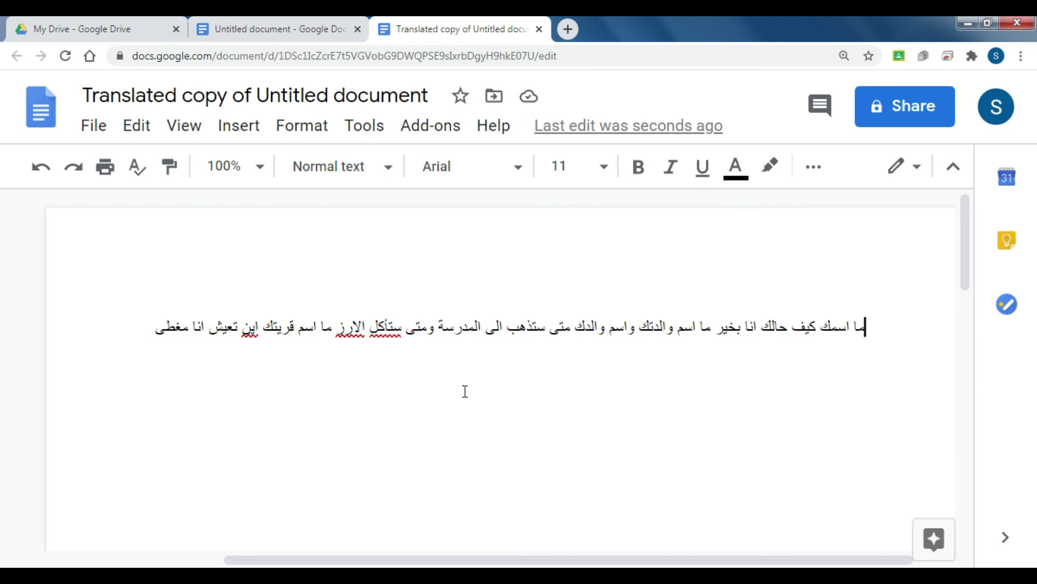
key("ctrl+shift+Tab")
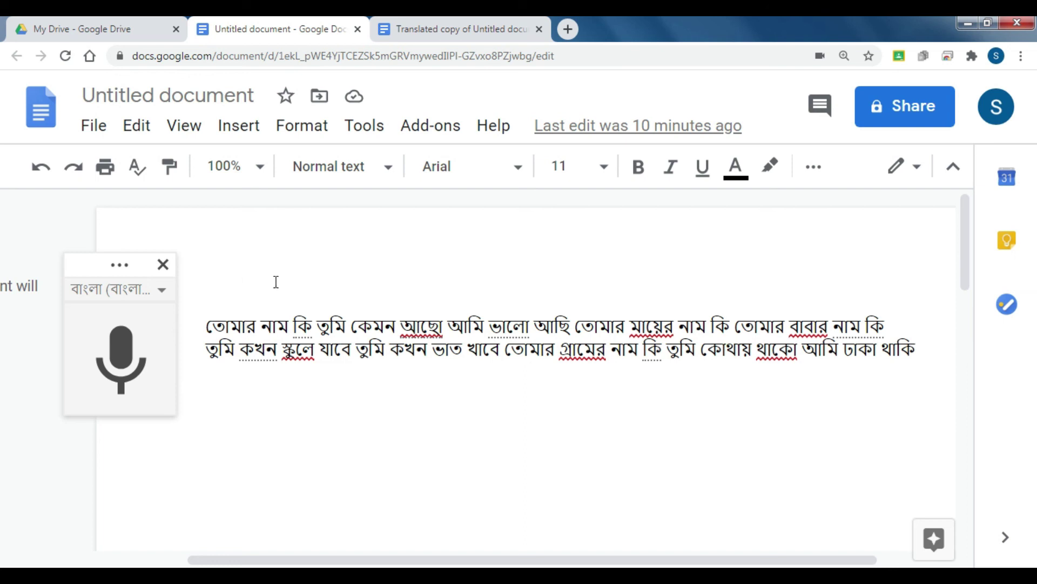
left_click(92, 130)
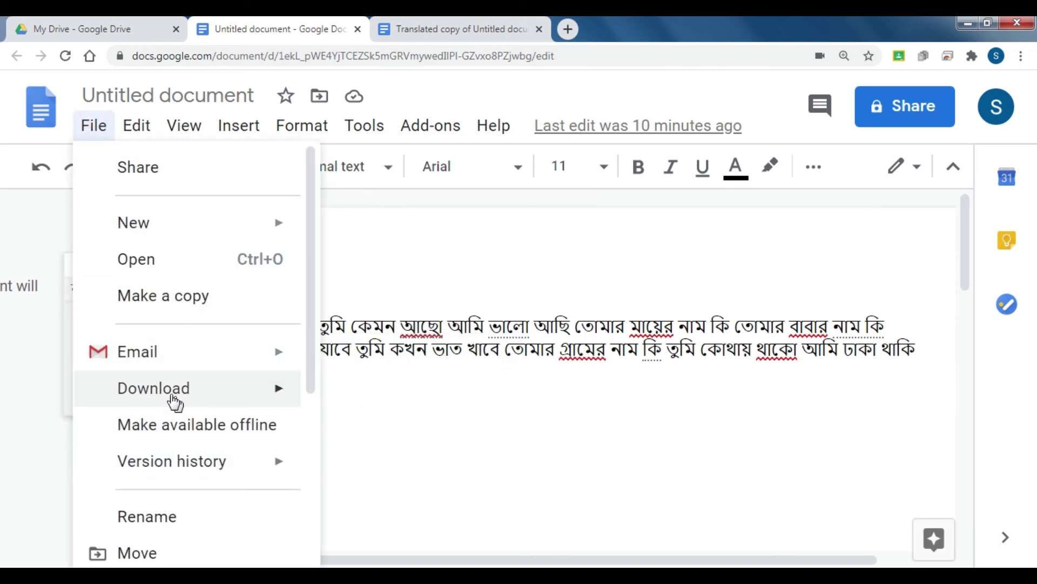
mouse_move(153, 398)
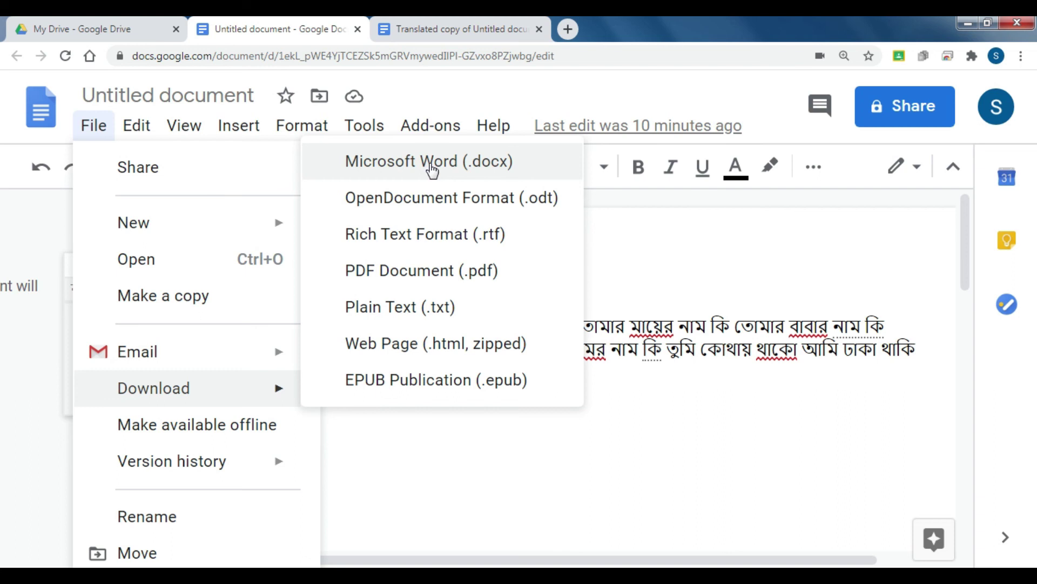
left_click(432, 170)
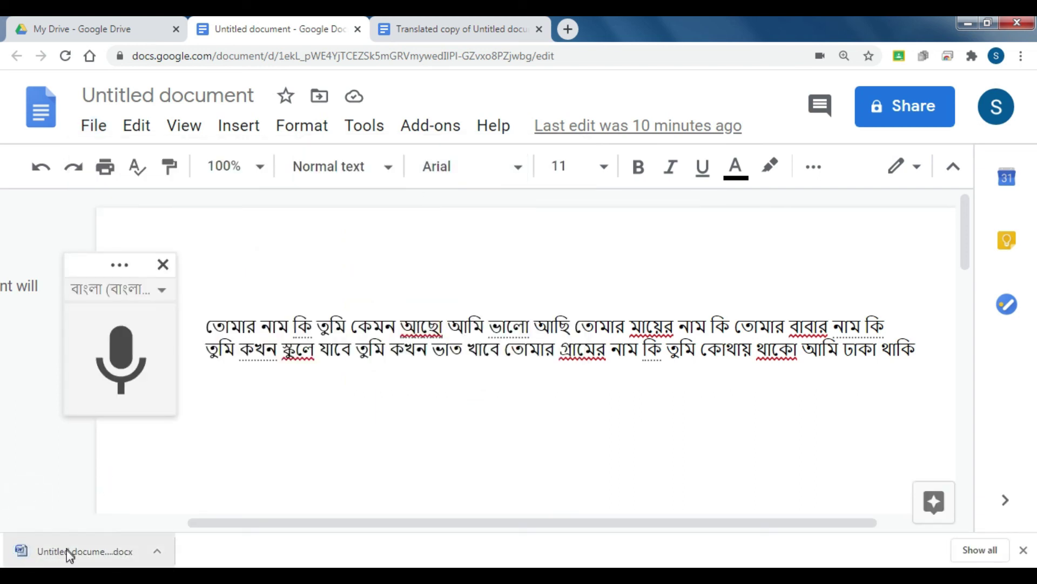
Open the downloaded .docx file in Microsoft Word, place the cursor in its Bengali paragraph, and bring up the file commands.
left_click(36, 552)
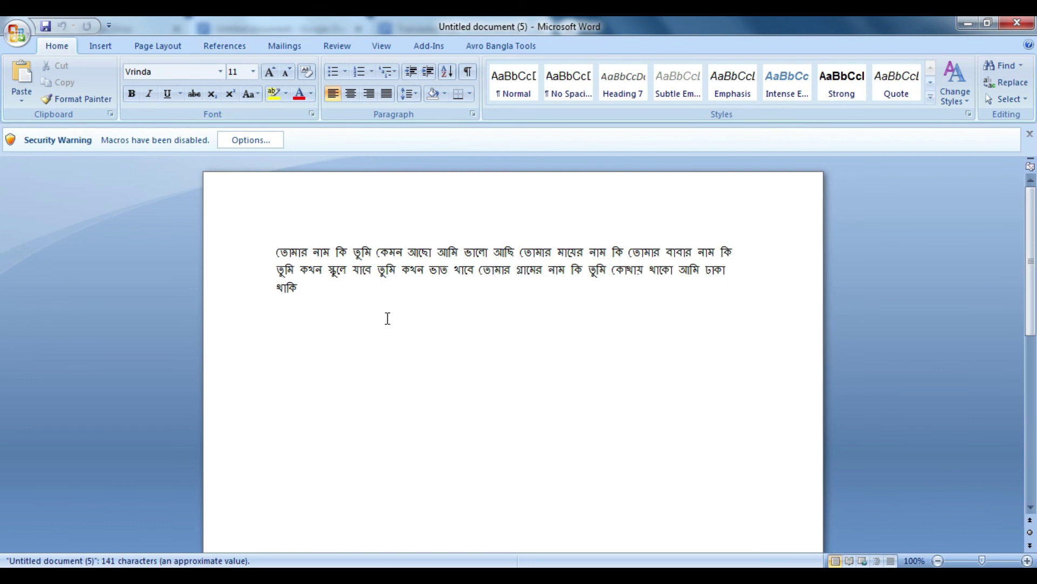
left_click(440, 252)
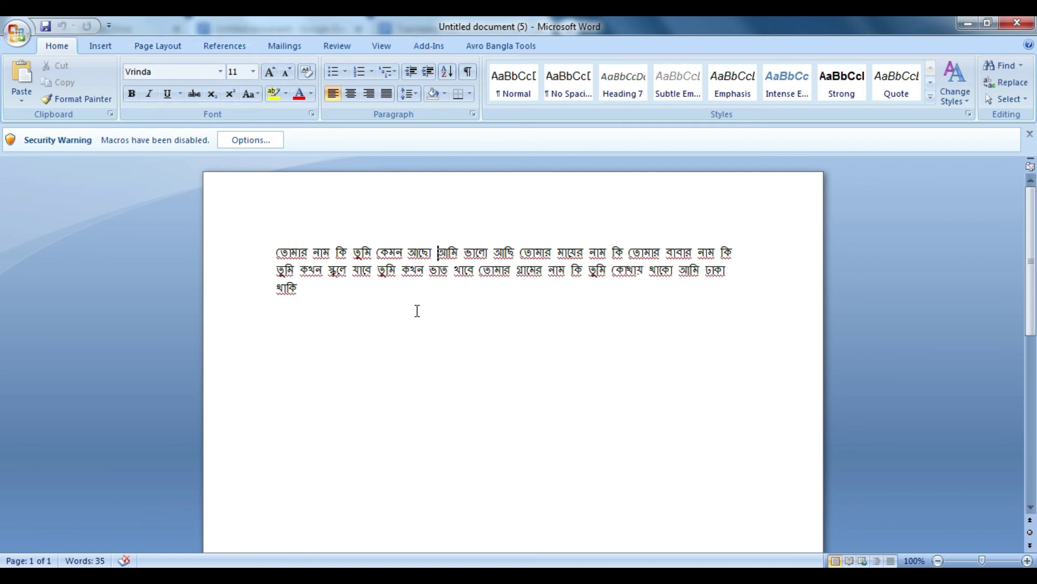
left_click(17, 33)
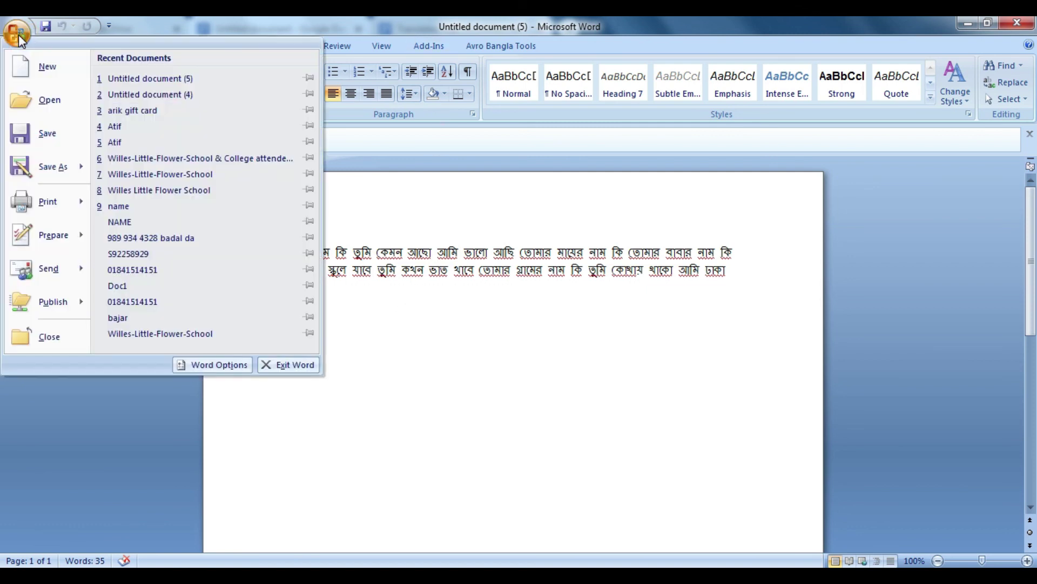